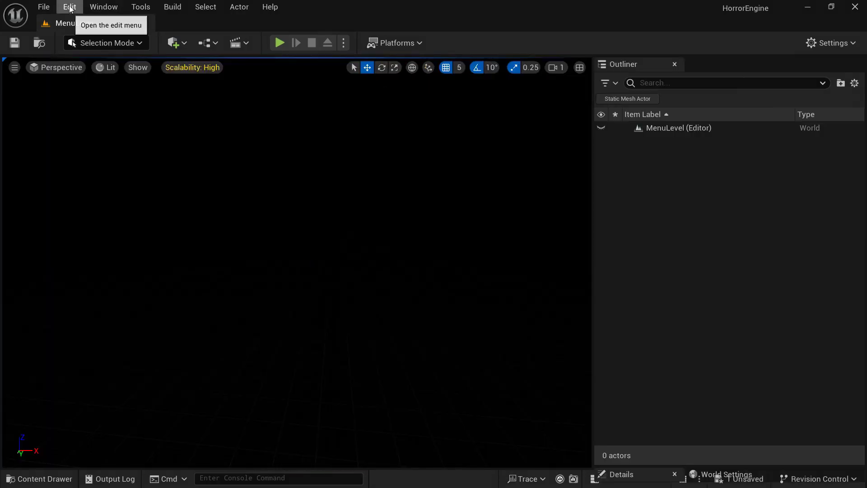
# - Search the plugin list for Quixel to check whether the Bridge plugin is enabled, and close the list
pyautogui.click(70, 7)
pyautogui.moveTo(112, 5)
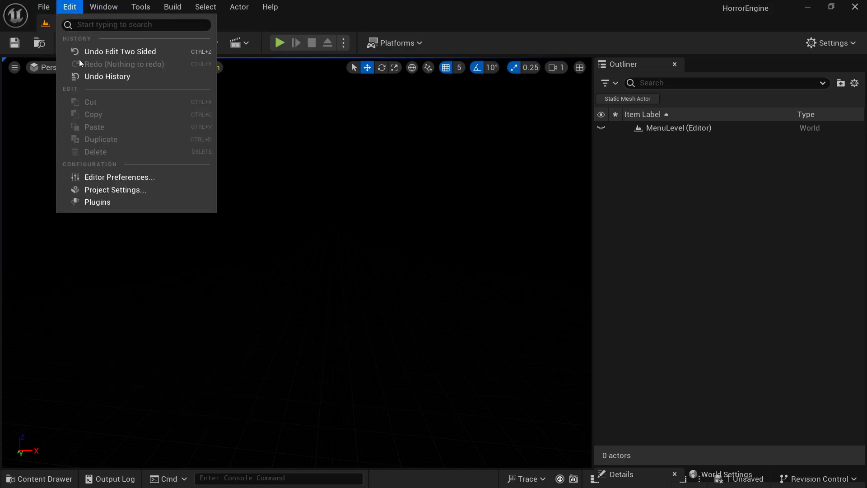
pyautogui.click(111, 203)
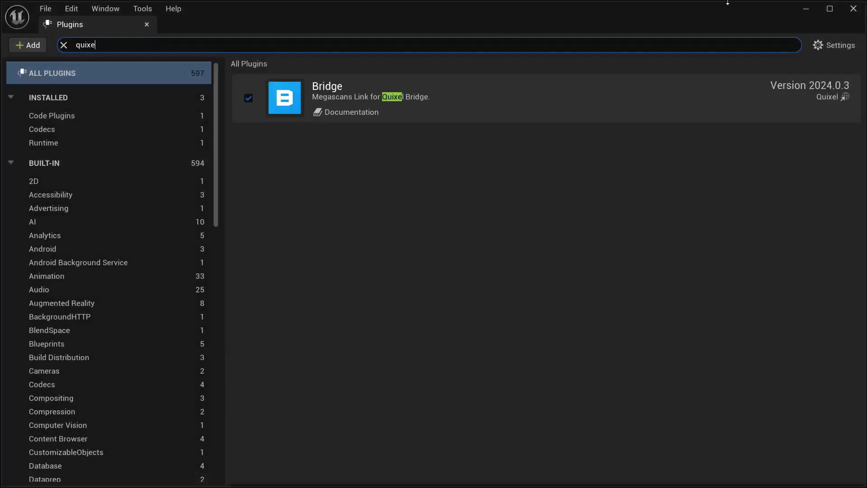
pyautogui.click(853, 9)
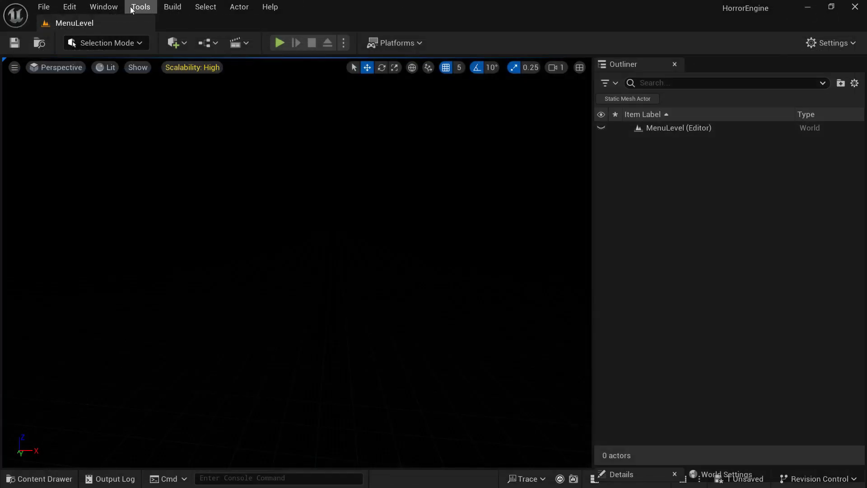
# - Open Quixel Bridge and search its asset library for a door
pyautogui.click(103, 6)
pyautogui.click(127, 343)
pyautogui.moveTo(79, 158)
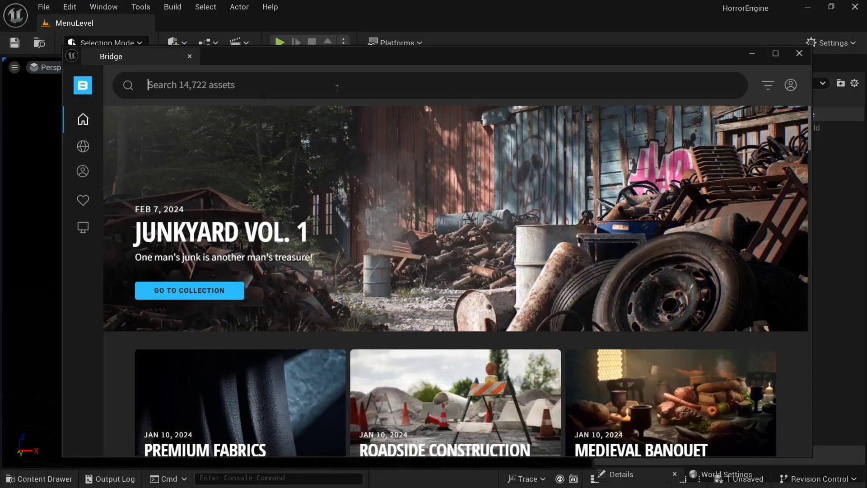
pyautogui.click(337, 88)
pyautogui.write('do')
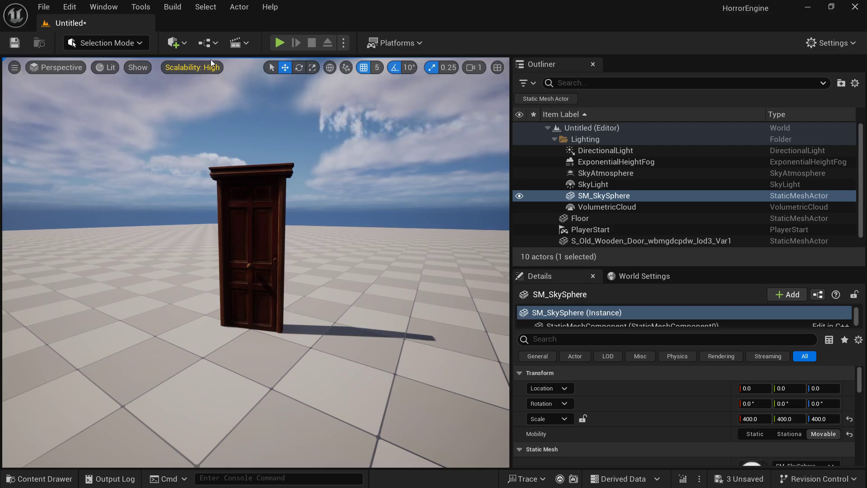
# - Search the plugin list for "modeling" to check whether Modeling Tools Editor Mode is enabled, and return to the level
pyautogui.click(70, 7)
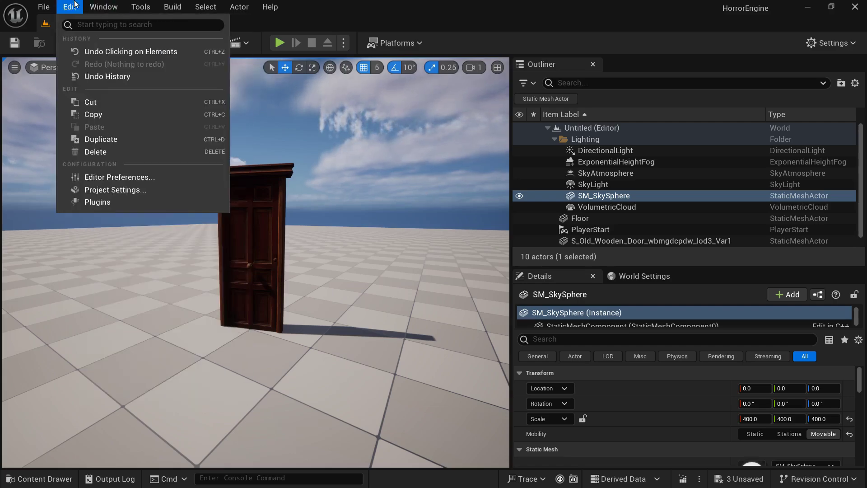
pyautogui.click(125, 200)
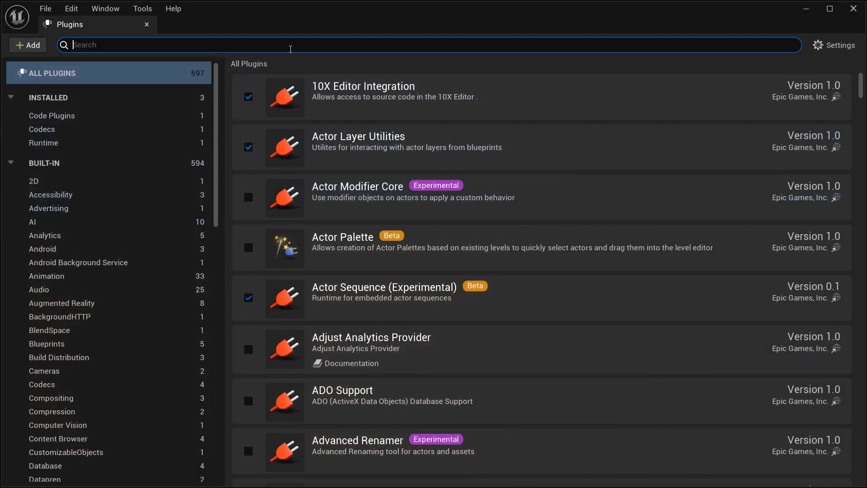
pyautogui.write('moe')
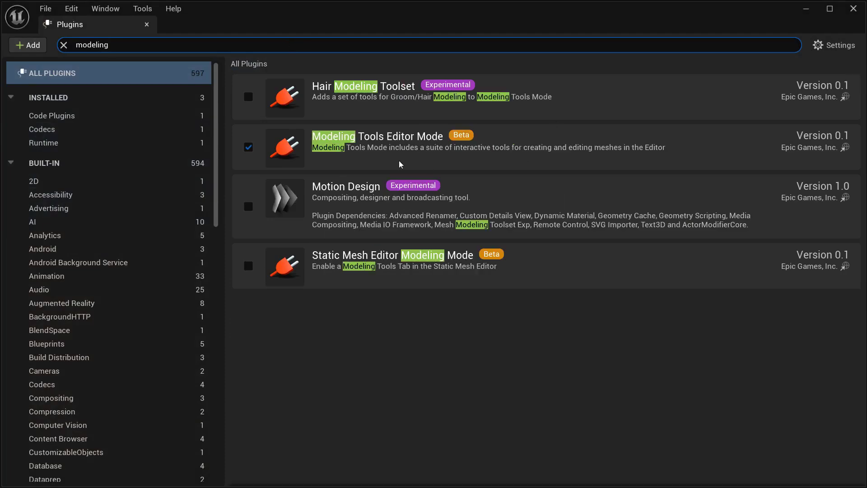
pyautogui.click(805, 9)
# - Switch the editor to Modeling mode and place the old wooden door static mesh on the level's floor
pyautogui.click(99, 47)
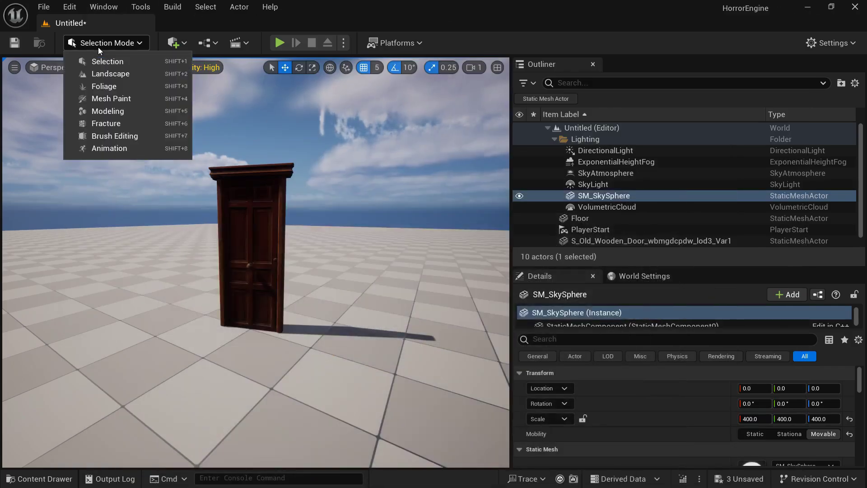
pyautogui.click(91, 110)
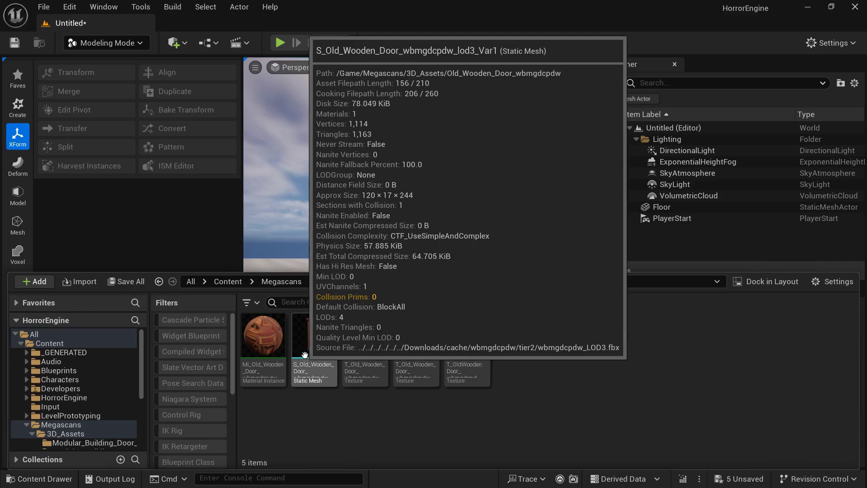
pyautogui.moveTo(305, 355); pyautogui.dragTo(363, 334)
pyautogui.scroll(5, 379, 397)
pyautogui.scroll(8, 379, 397)
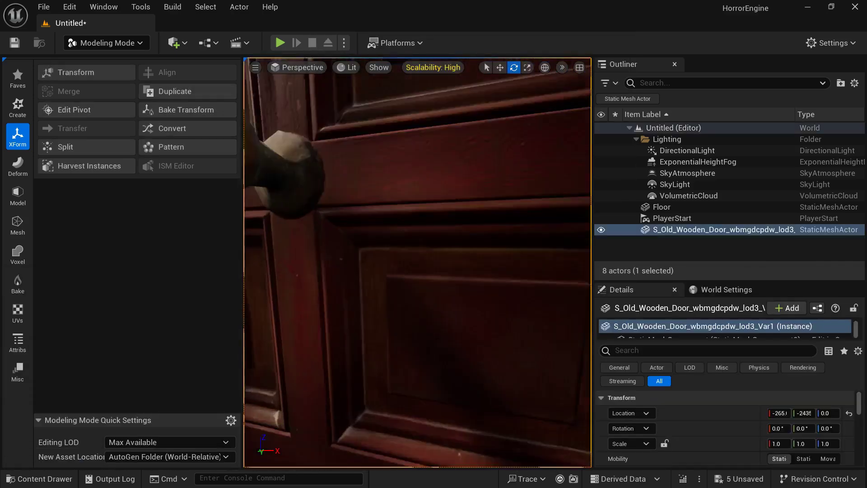
pyautogui.scroll(-6, 380, 397)
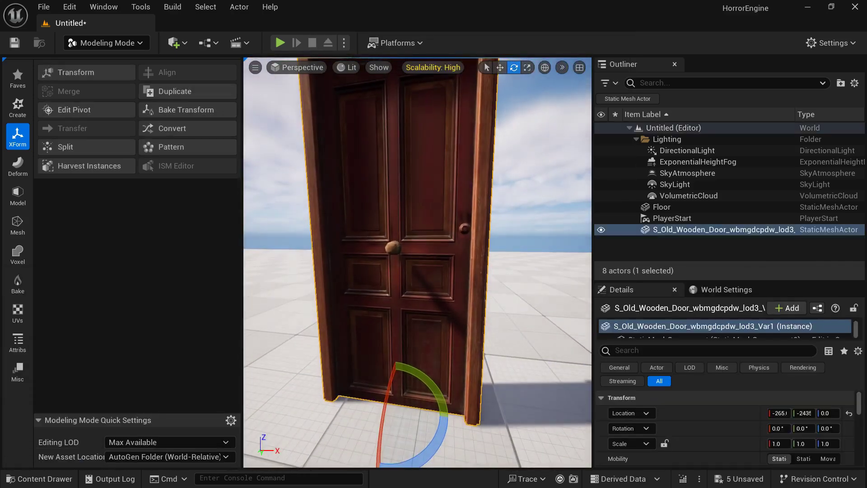
pyautogui.moveTo(417, 262); pyautogui.dragTo(412, 250, button='right')
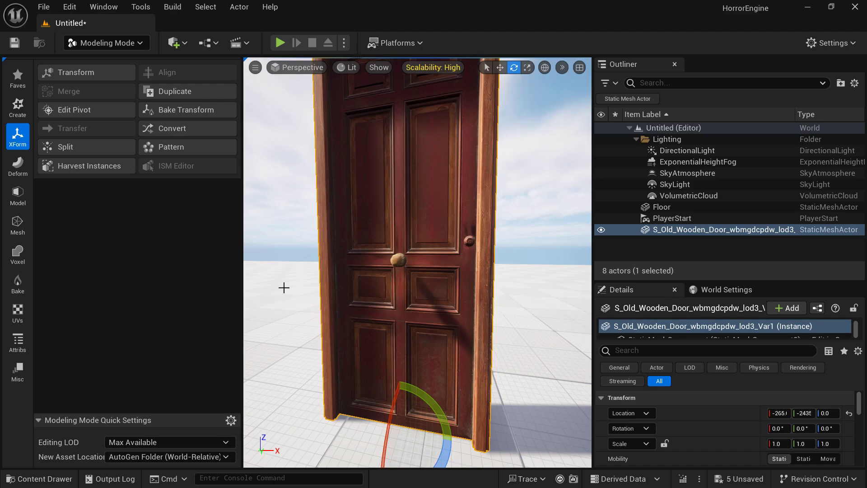
# - Start Tri Select on the door and try selecting its side frame parts by UV island, undoing the selection
pyautogui.click(17, 223)
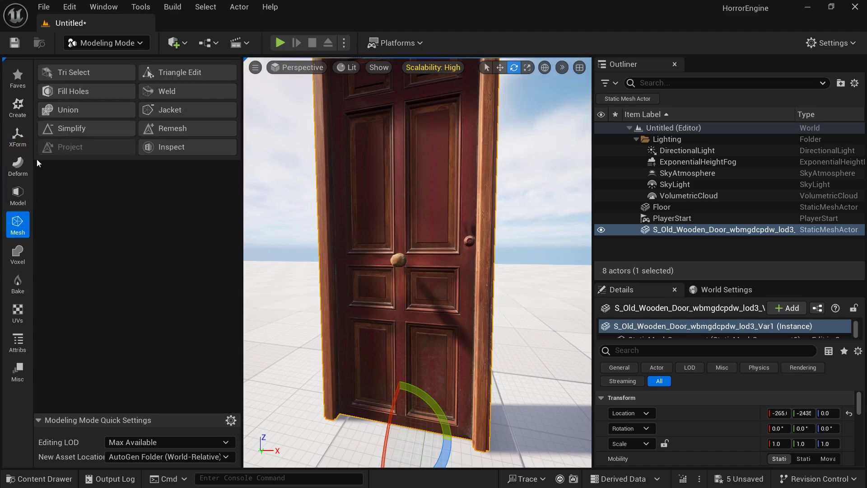
pyautogui.click(70, 74)
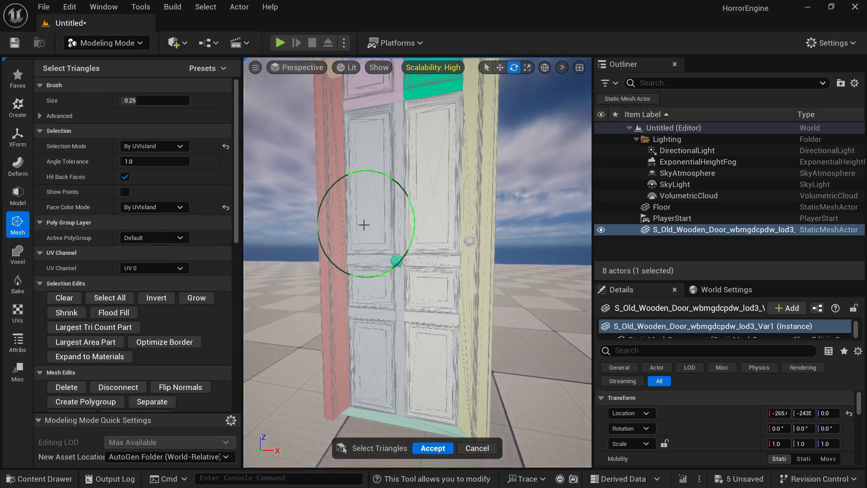
pyautogui.moveTo(427, 291); pyautogui.dragTo(445, 266, button='right')
pyautogui.click(447, 257)
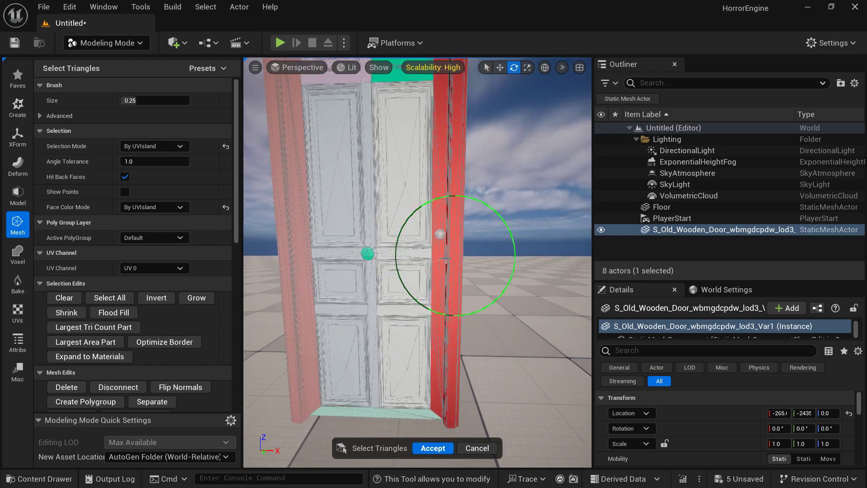
pyautogui.hotkey('ctrl', 'z')
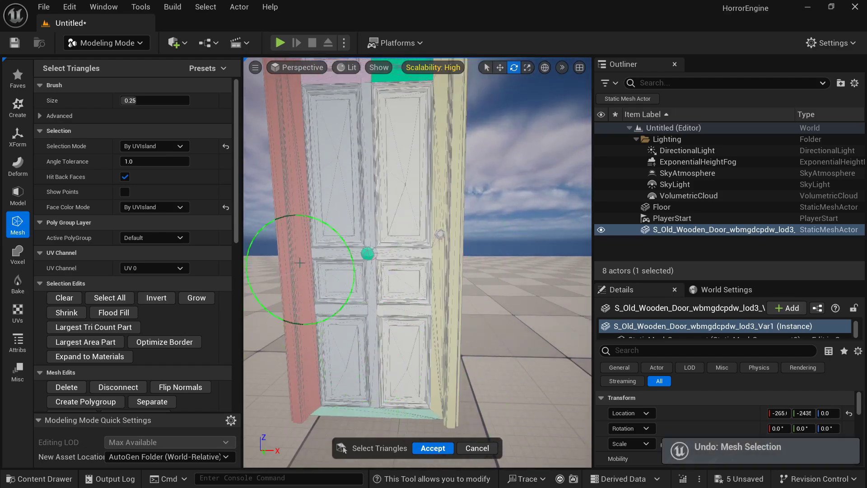
pyautogui.click(298, 226)
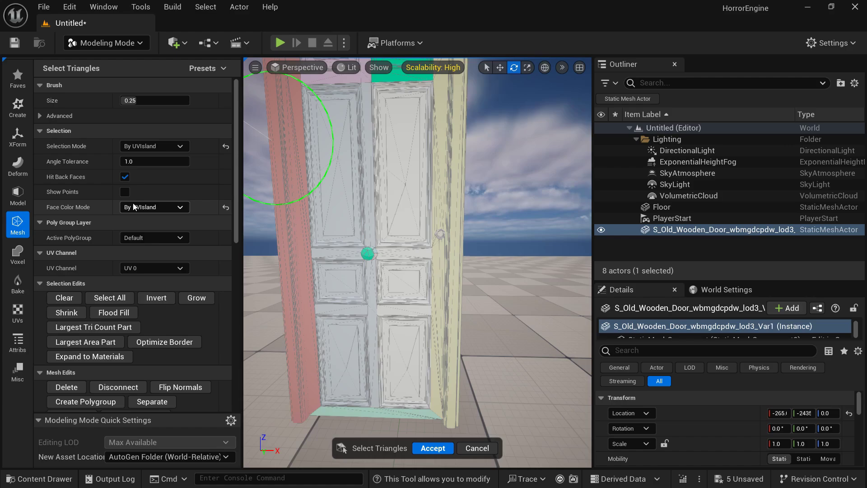
# - Set the face color mode to None and look over the textured door from the frame's top to its base
pyautogui.click(153, 207)
pyautogui.click(135, 217)
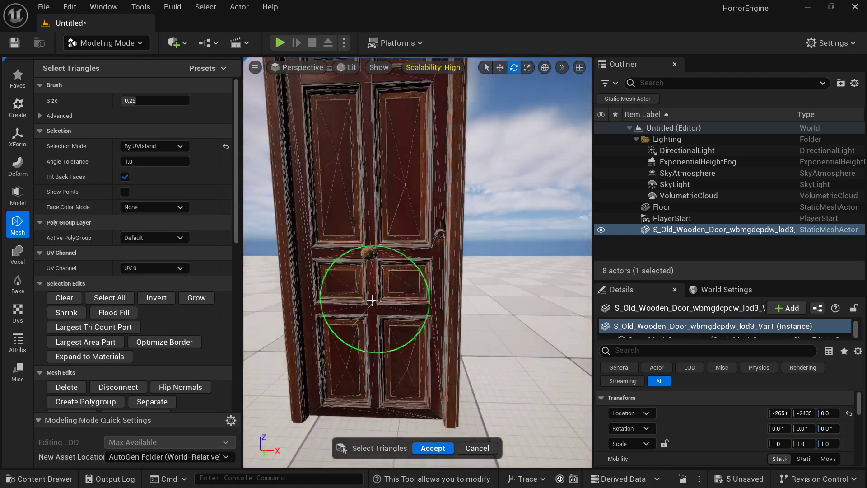
pyautogui.moveTo(328, 231); pyautogui.dragTo(329, 171, button='right')
pyautogui.scroll(2, 325, 292)
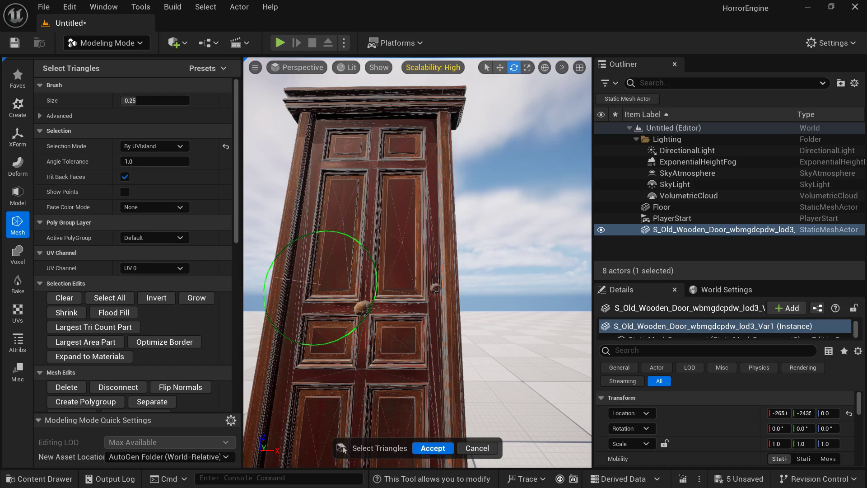
pyautogui.moveTo(320, 288); pyautogui.dragTo(320, 332, button='right')
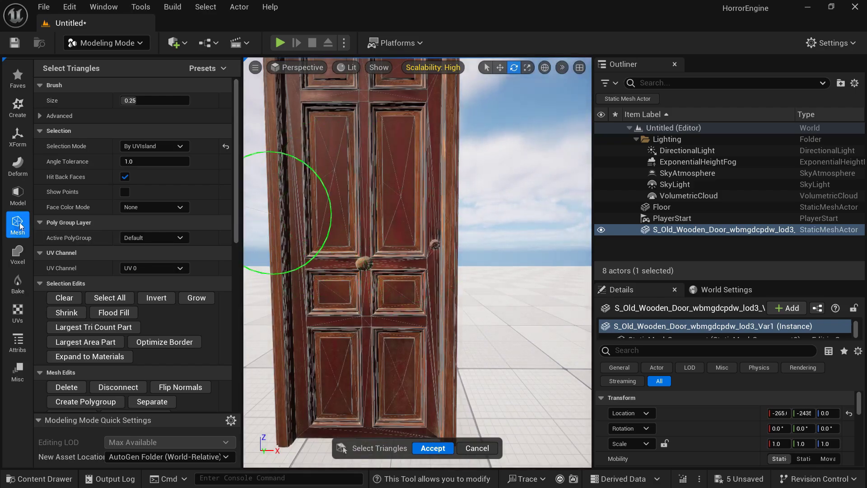
# - Start Edit UV Seams and draw a seam down the inner edge where the door leaf meets the right frame post
pyautogui.click(17, 312)
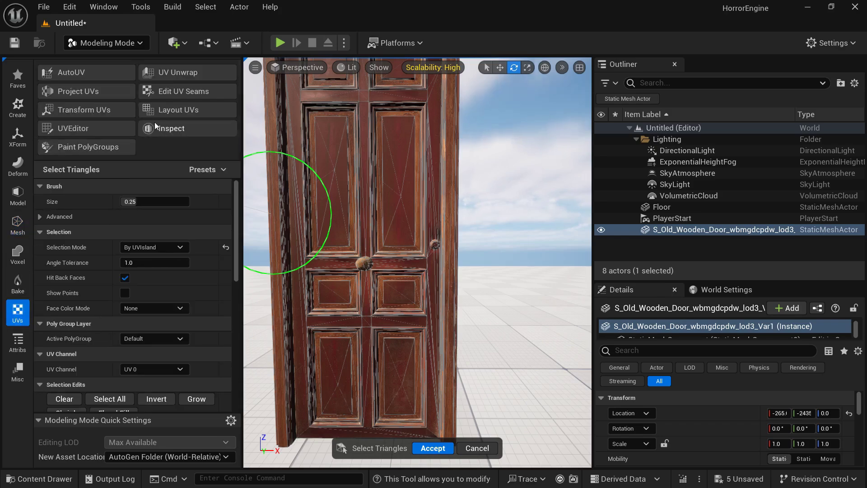
pyautogui.click(176, 92)
pyautogui.moveTo(344, 224); pyautogui.dragTo(340, 210, button='right')
pyautogui.scroll(5, 440, 153)
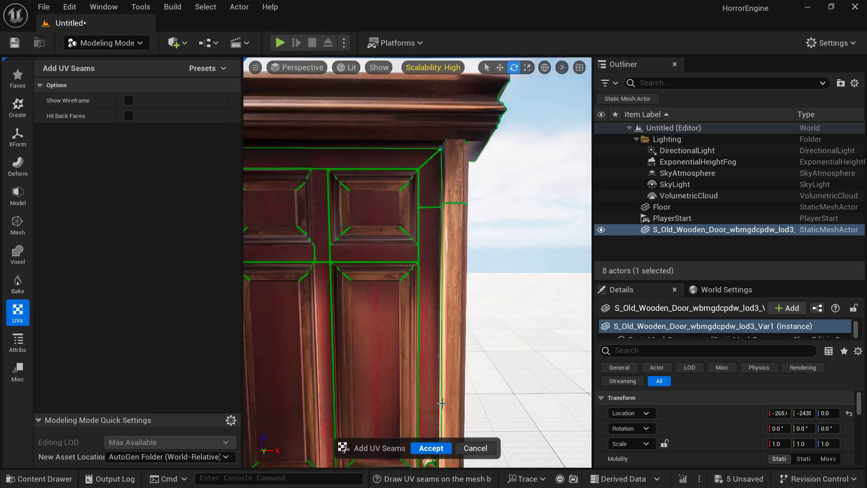
pyautogui.moveTo(521, 386)
pyautogui.mouseDown(button='right')
pyautogui.moveTo(521, 317)
pyautogui.moveTo(521, 435)
pyautogui.moveTo(521, 397)
pyautogui.mouseUp(button='right')
pyautogui.press('s')
pyautogui.press('w')
pyautogui.moveTo(515, 354); pyautogui.dragTo(515, 354, button='right')
pyautogui.press('s')
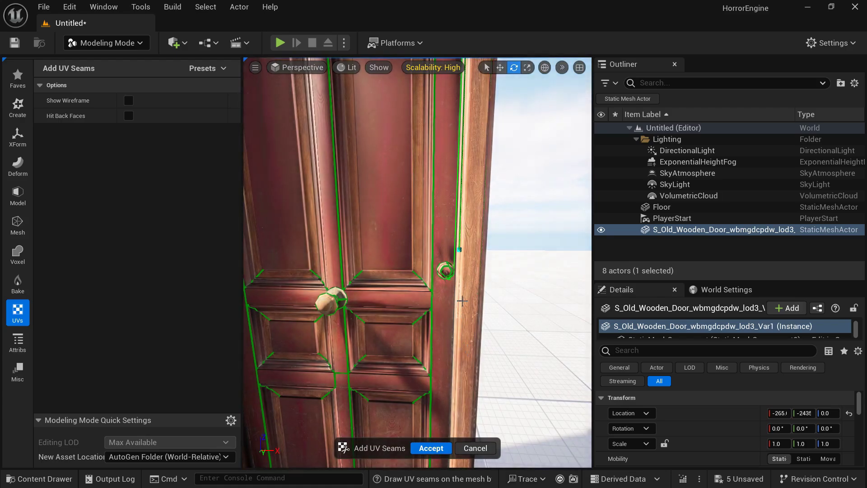
# - Draw a UV seam down the inner edge of the left frame post and accept the seams
pyautogui.moveTo(495, 337); pyautogui.dragTo(367, 124, button='right')
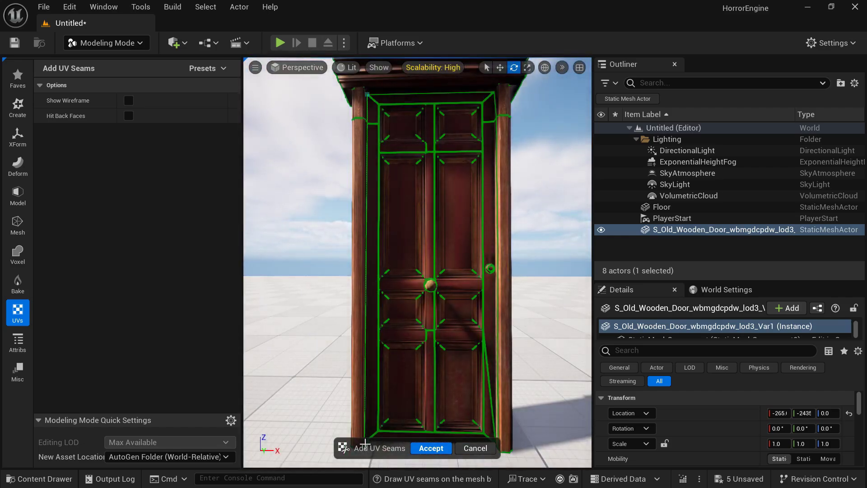
pyautogui.moveTo(417, 263); pyautogui.dragTo(447, 312, button='right')
pyautogui.click(430, 448)
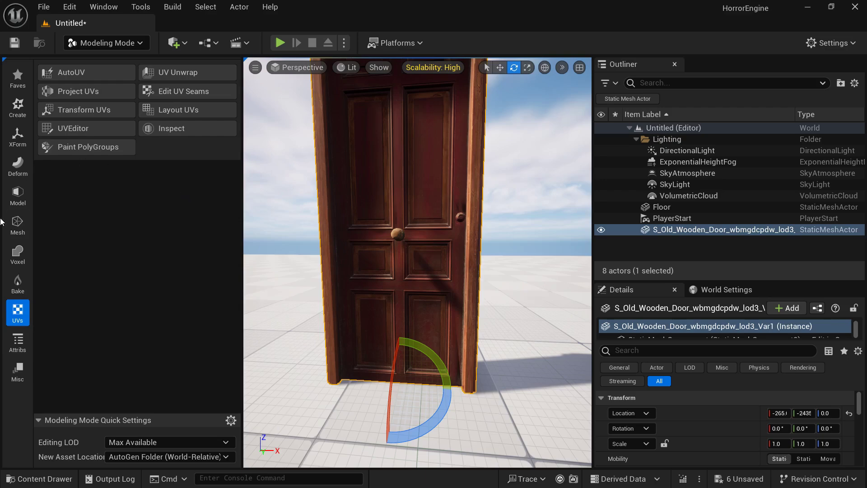
# - Start Tri Select on the door, set the face color mode to By UVIsland, and select the main door leaf
pyautogui.click(14, 231)
pyautogui.click(72, 73)
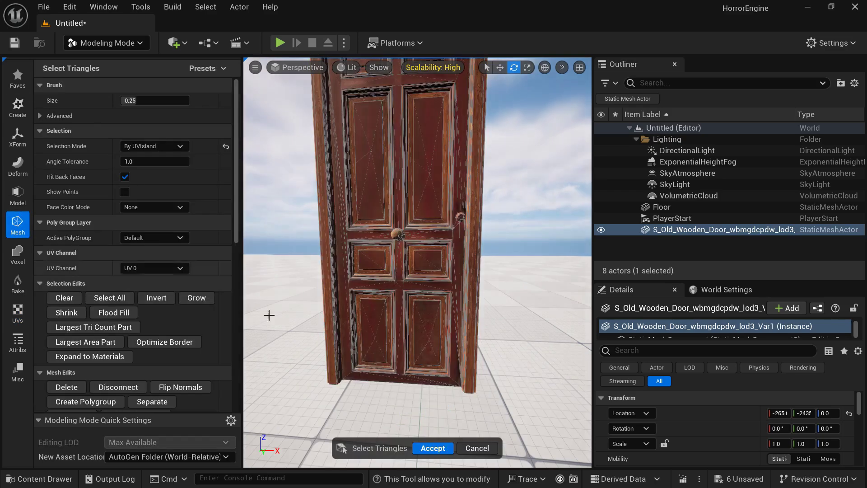
pyautogui.click(142, 208)
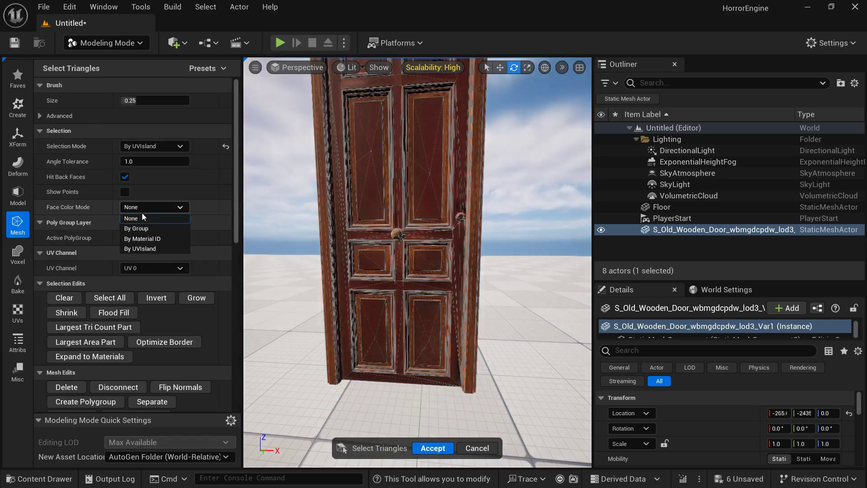
pyautogui.click(157, 249)
pyautogui.moveTo(300, 367)
pyautogui.keyDown('alt'); pyautogui.mouseDown()
pyautogui.moveTo(310, 406)
pyautogui.moveTo(358, 387)
pyautogui.moveTo(362, 373)
pyautogui.moveTo(369, 393)
pyautogui.moveTo(327, 360)
pyautogui.mouseUp(); pyautogui.keyUp('alt')
pyautogui.moveTo(383, 216)
pyautogui.mouseDown()
pyautogui.moveTo(410, 358)
pyautogui.moveTo(437, 324)
pyautogui.mouseUp()
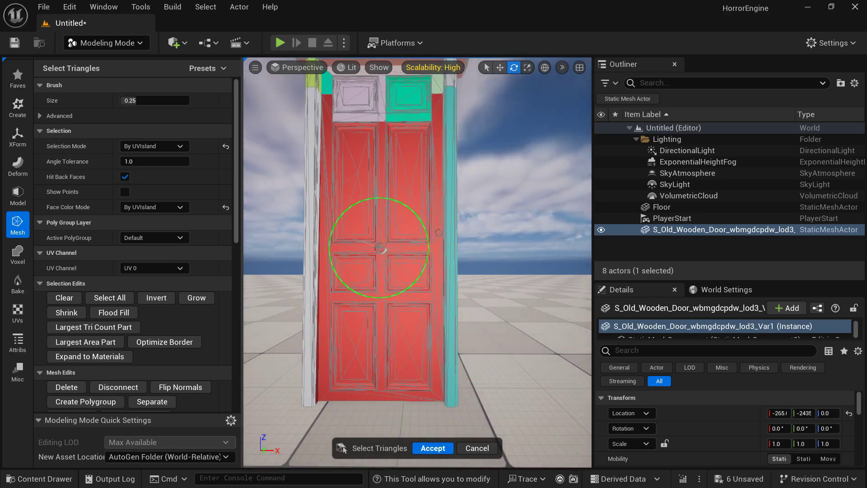
# - Extend the triangle selection to the door's two upper panels and the leaf's upper left corner piece
pyautogui.moveTo(380, 246); pyautogui.dragTo(408, 247, button='right')
pyautogui.moveTo(318, 246)
pyautogui.mouseDown(button='right')
pyautogui.moveTo(343, 253)
pyautogui.moveTo(361, 243)
pyautogui.moveTo(357, 253)
pyautogui.moveTo(381, 213)
pyautogui.mouseUp(button='right')
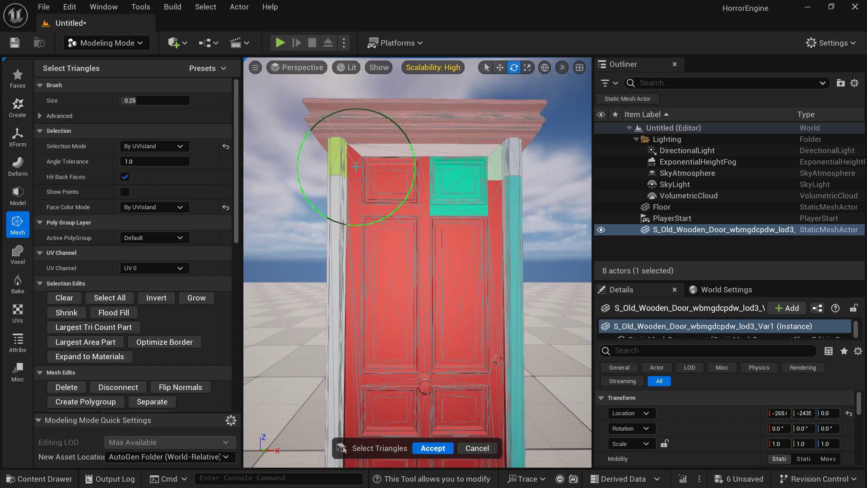
pyautogui.moveTo(397, 154)
pyautogui.mouseDown()
pyautogui.moveTo(445, 182)
pyautogui.moveTo(490, 169)
pyautogui.mouseUp()
pyautogui.moveTo(489, 174)
pyautogui.mouseDown(button='right')
pyautogui.moveTo(484, 192)
pyautogui.moveTo(446, 176)
pyautogui.moveTo(482, 168)
pyautogui.mouseUp(button='right')
pyautogui.hotkey('ctrl', 'z')
pyautogui.moveTo(454, 134); pyautogui.dragTo(425, 142, button='right')
pyautogui.moveTo(399, 165); pyautogui.dragTo(447, 131)
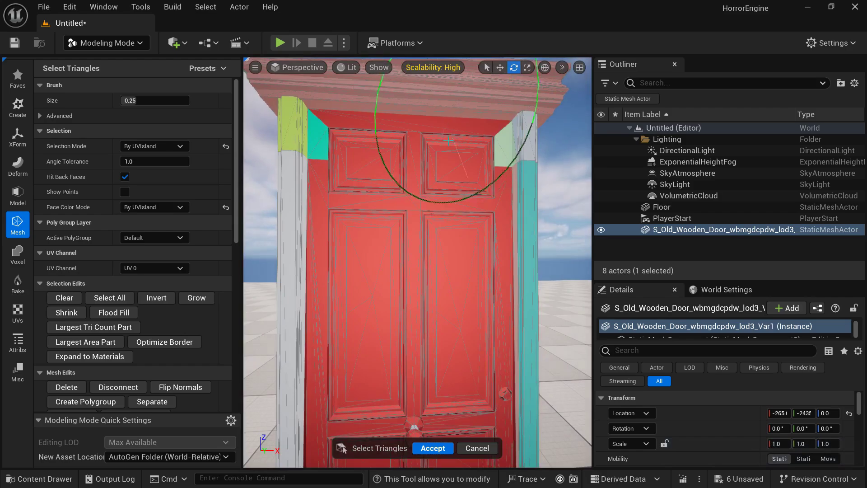
pyautogui.moveTo(334, 130); pyautogui.dragTo(317, 135)
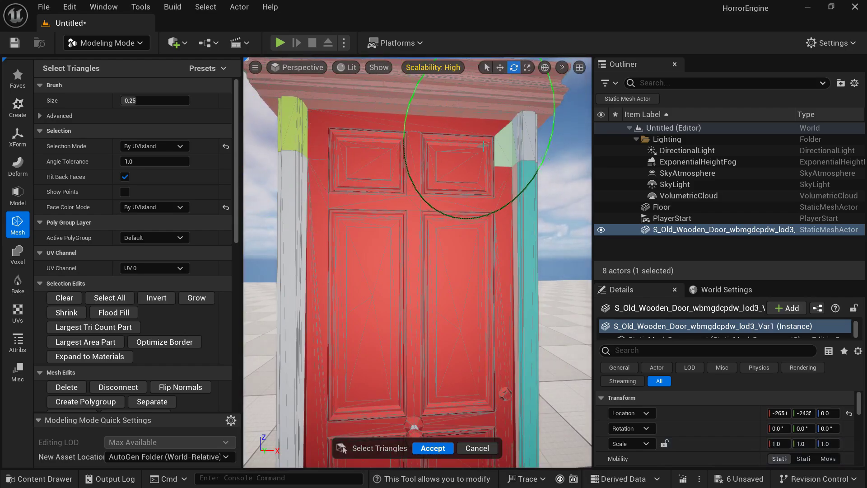
# - Set the triangle selection mode to Angle Filtered for the leaf's upper right corner
pyautogui.scroll(6, 487, 147)
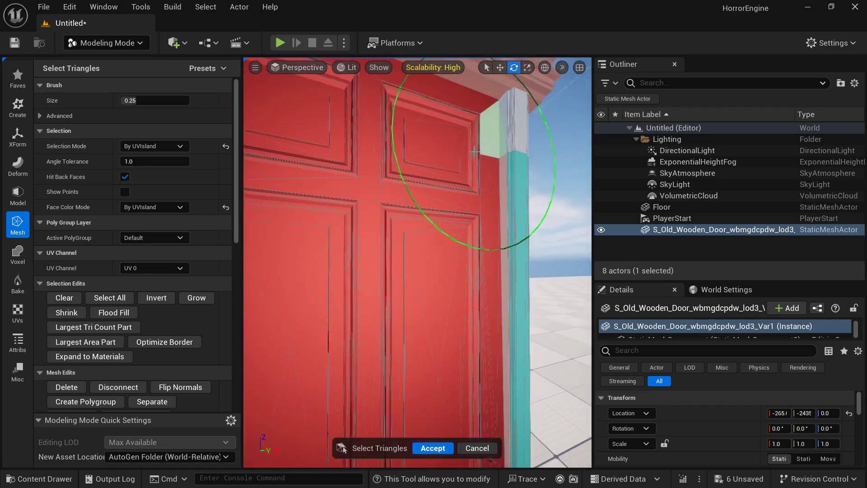
pyautogui.click(155, 145)
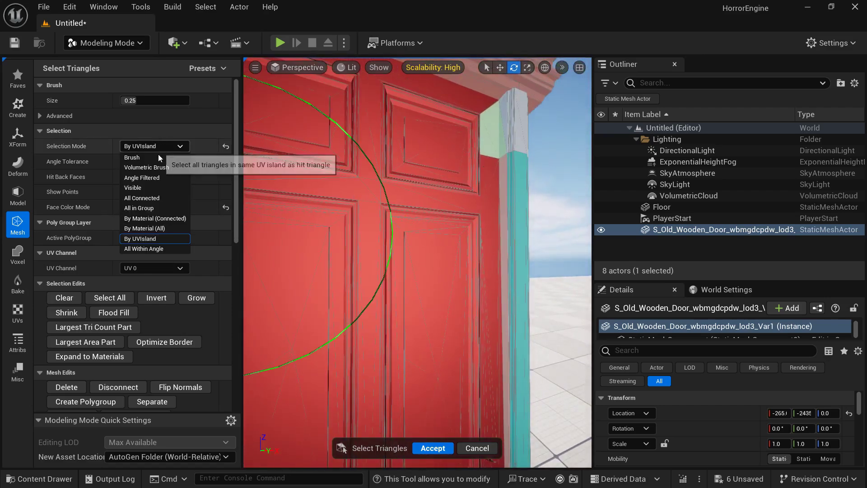
pyautogui.click(149, 177)
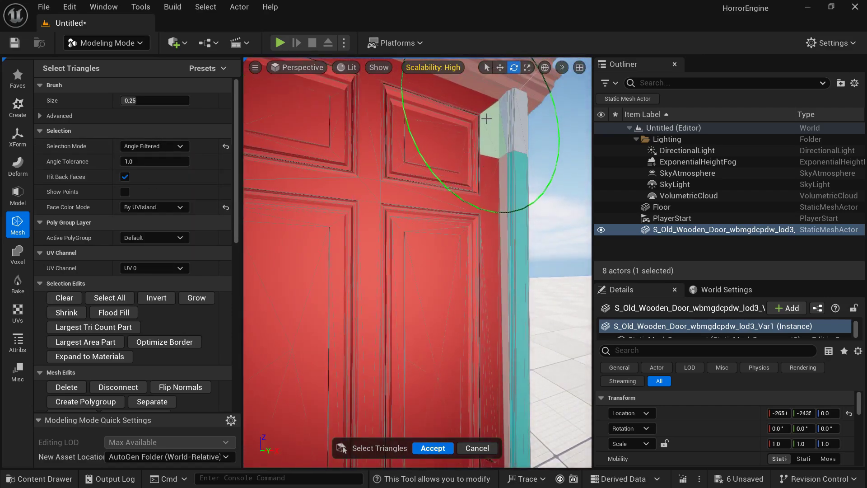
# - Separate the selected door leaf triangles from the frame into their own mesh
pyautogui.moveTo(485, 120); pyautogui.dragTo(443, 117, button='right')
pyautogui.press('s')
pyautogui.press('w')
pyautogui.scroll(-5, 446, 155)
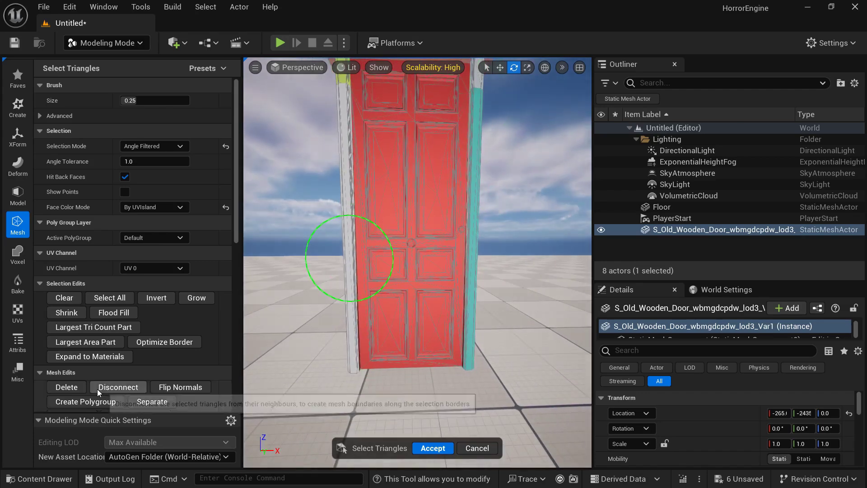
pyautogui.scroll(-3, 98, 361)
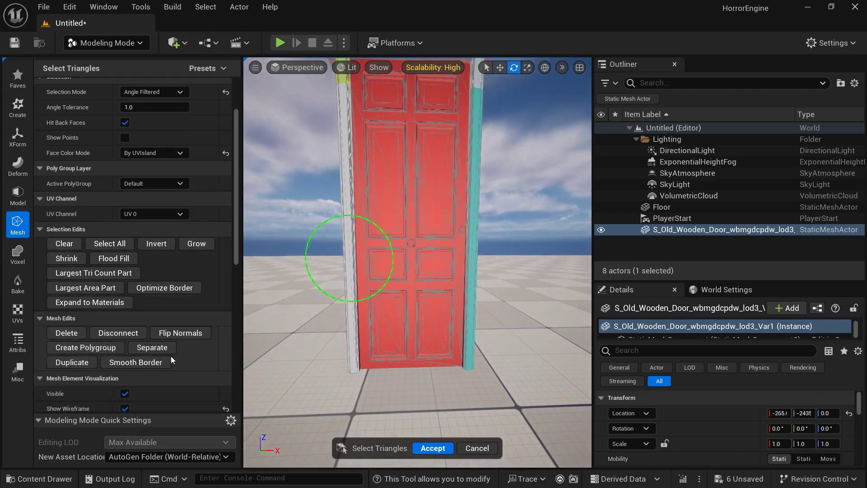
pyautogui.click(162, 348)
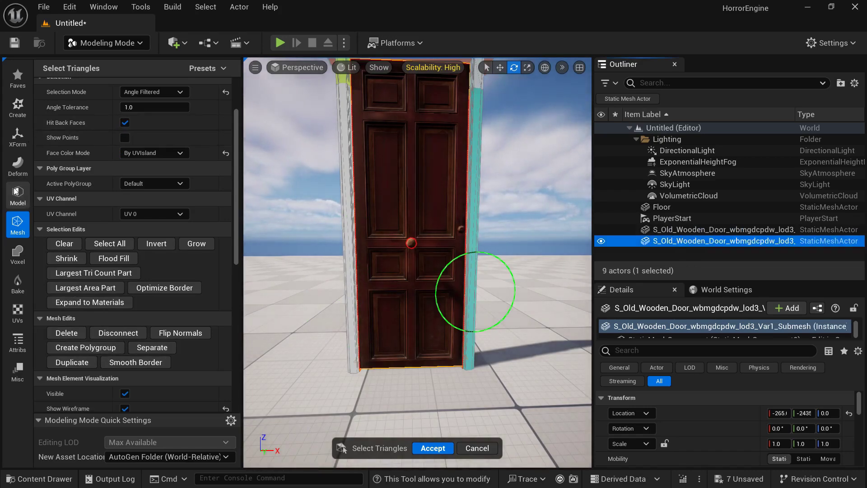
# - Move the separated leaf's pivot to the bottom of its hinge edge and rotate the leaf -90° about the vertical axis
pyautogui.click(20, 138)
pyautogui.click(63, 112)
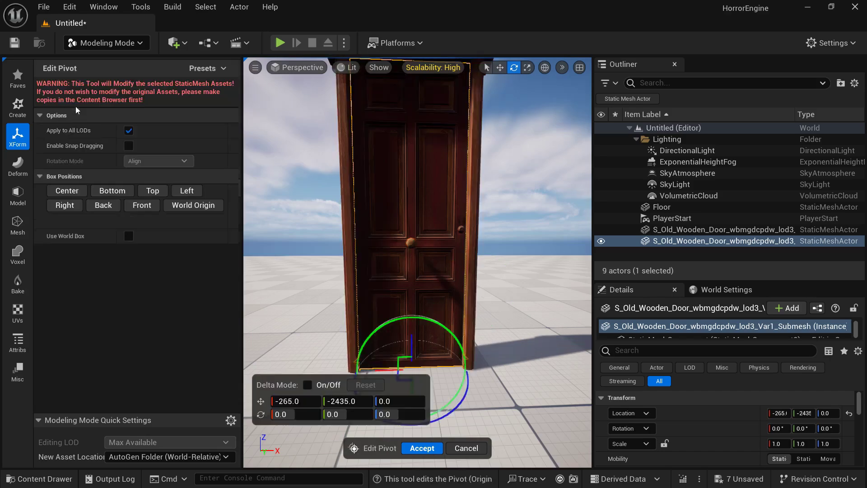
pyautogui.click(112, 193)
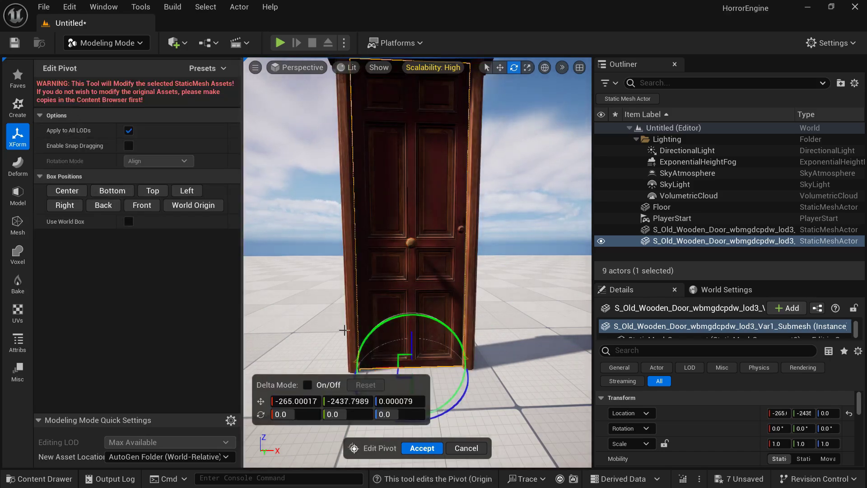
pyautogui.moveTo(387, 365); pyautogui.dragTo(443, 367)
pyautogui.click(422, 447)
pyautogui.moveTo(451, 411); pyautogui.dragTo(519, 388)
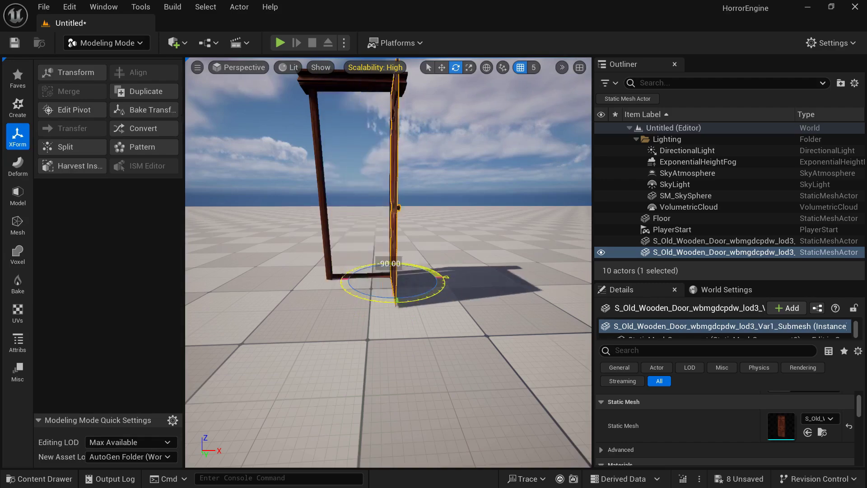
pyautogui.moveTo(446, 277)
pyautogui.mouseDown()
pyautogui.moveTo(453, 283)
pyautogui.moveTo(444, 280)
pyautogui.mouseUp()
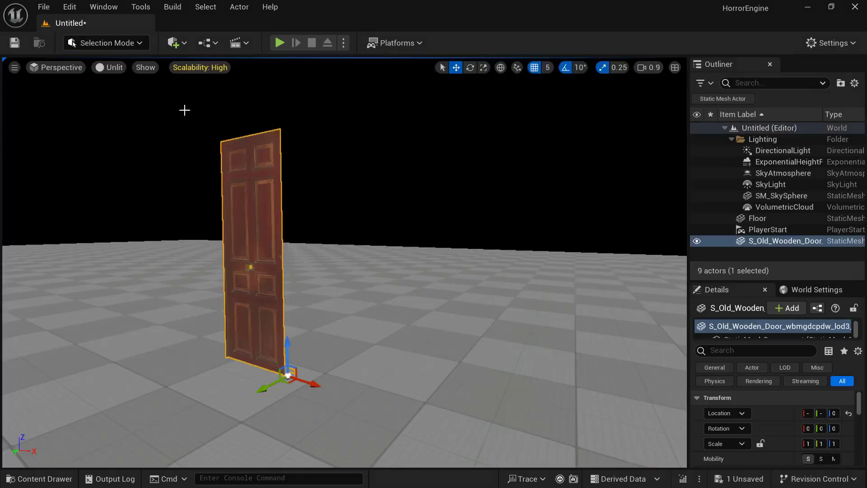
# - In Modeling mode, start PolyGroup Edit on the door leaf and extrude its single polygroup to give the leaf thickness
pyautogui.click(122, 45)
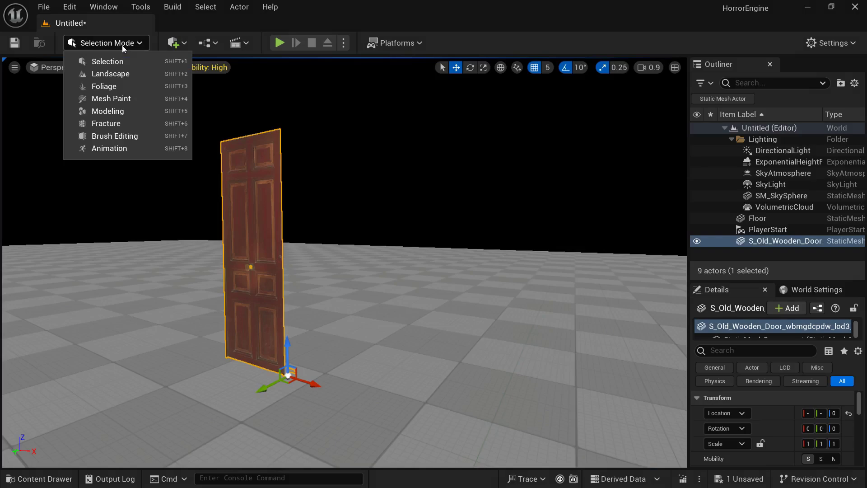
pyautogui.click(141, 113)
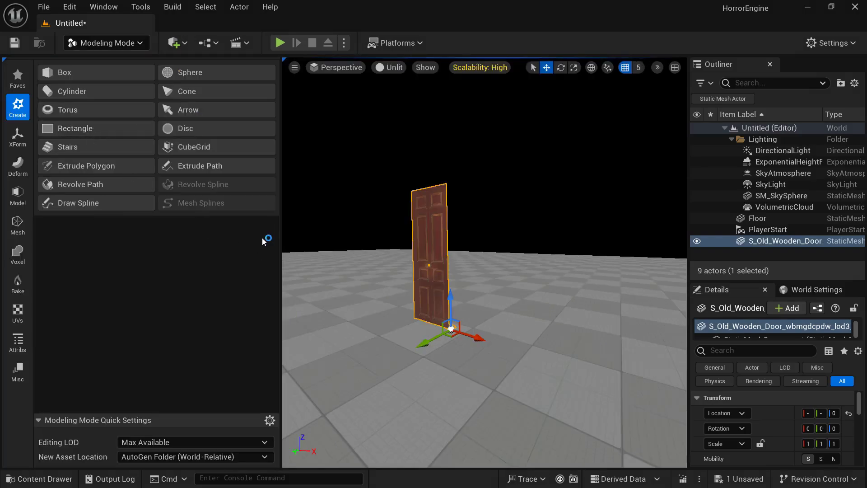
pyautogui.click(11, 200)
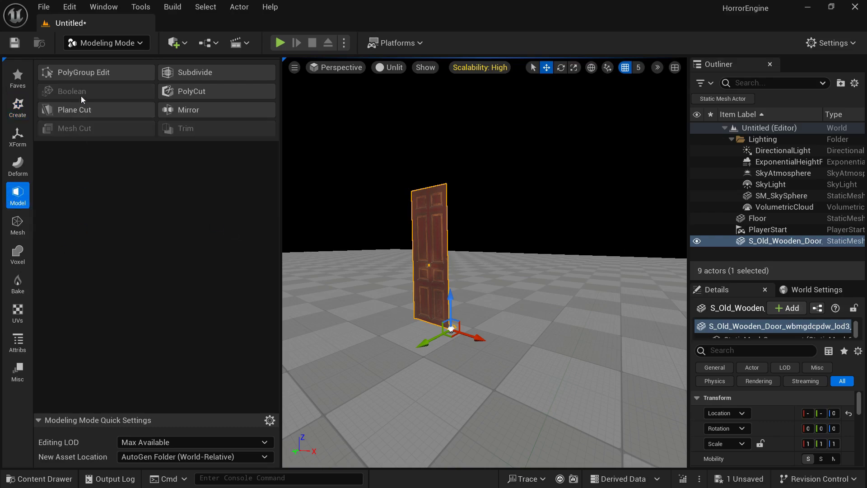
pyautogui.click(87, 72)
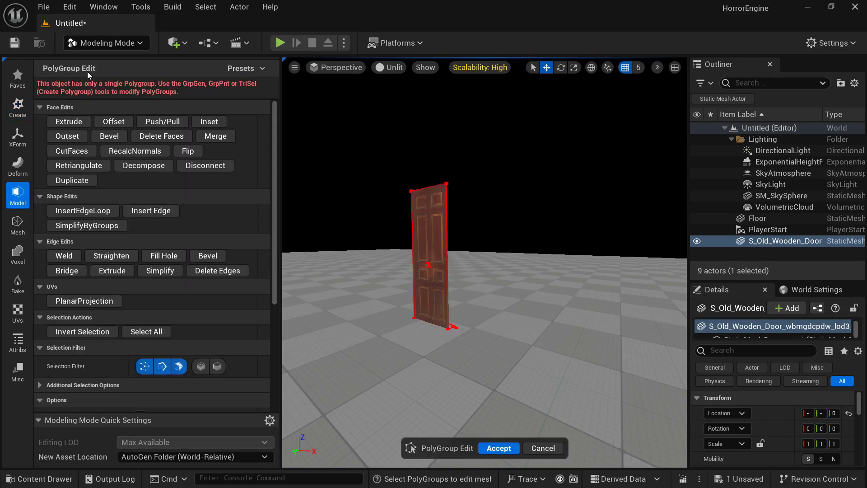
pyautogui.moveTo(440, 344); pyautogui.dragTo(284, 388, button='right')
pyautogui.click(429, 230)
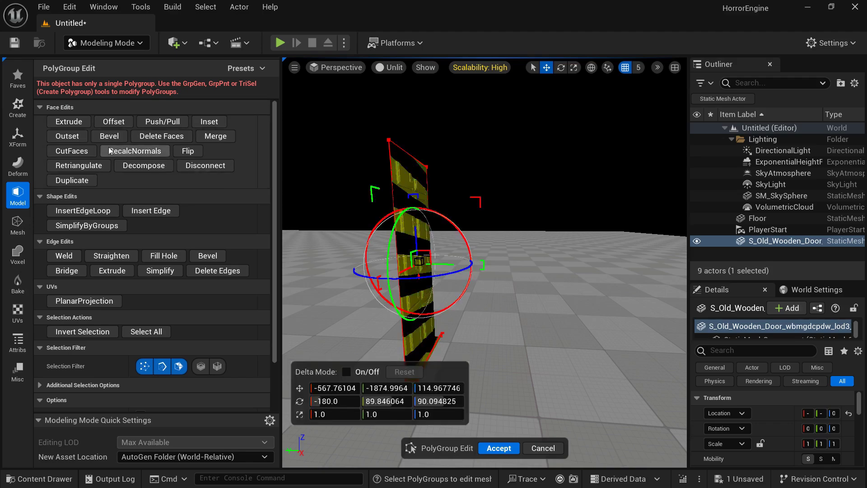
pyautogui.click(81, 126)
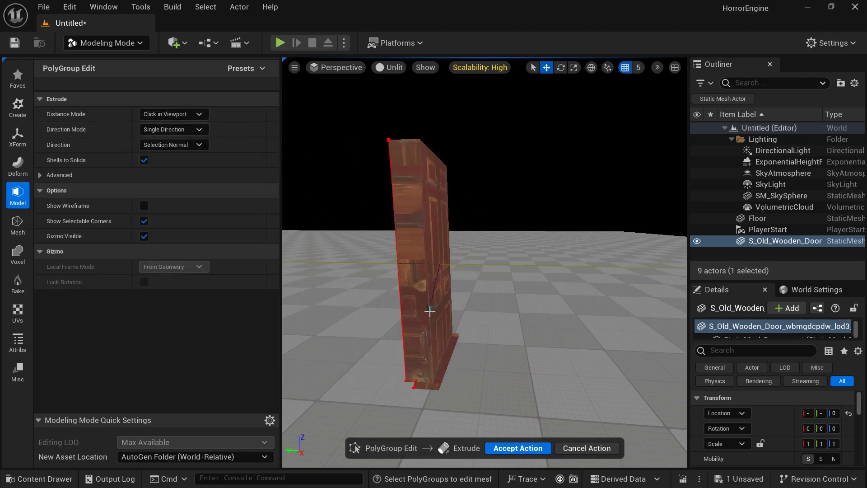
pyautogui.click(415, 299)
# - Start Tri Select on the extruded leaf, set the selection mode to All Within Angle, and discard the brushed selection
pyautogui.moveTo(416, 299); pyautogui.dragTo(416, 343, button='right')
pyautogui.click(352, 304)
pyautogui.moveTo(352, 304); pyautogui.dragTo(316, 311, button='right')
pyautogui.click(352, 304)
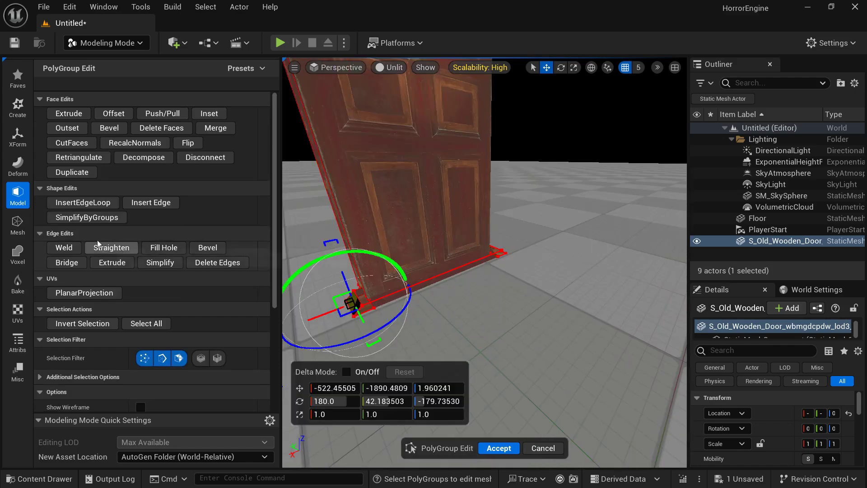
pyautogui.click(18, 223)
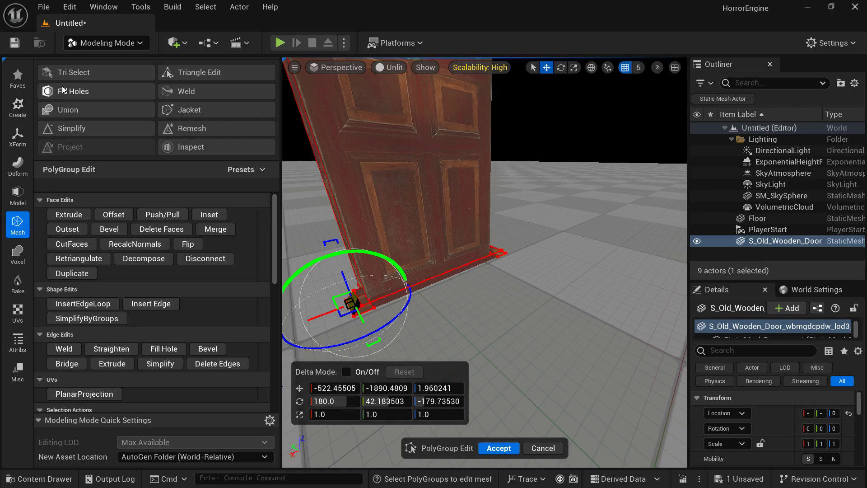
pyautogui.click(65, 73)
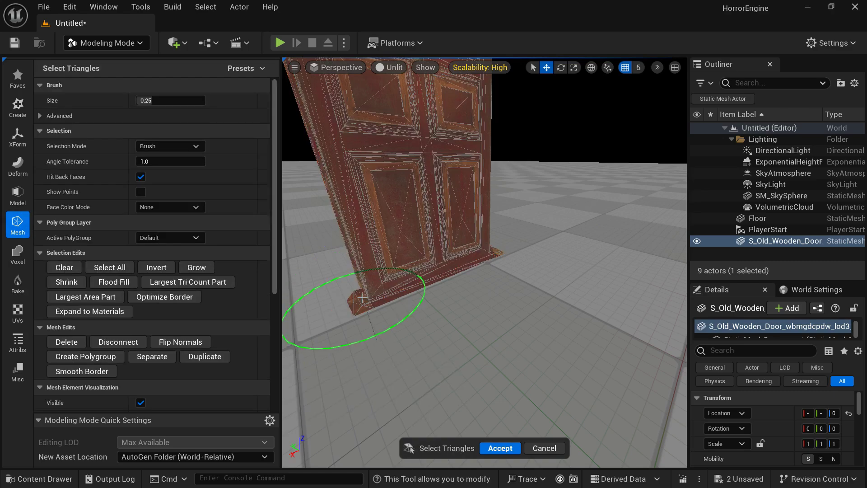
pyautogui.scroll(2, 362, 296)
pyautogui.click(169, 143)
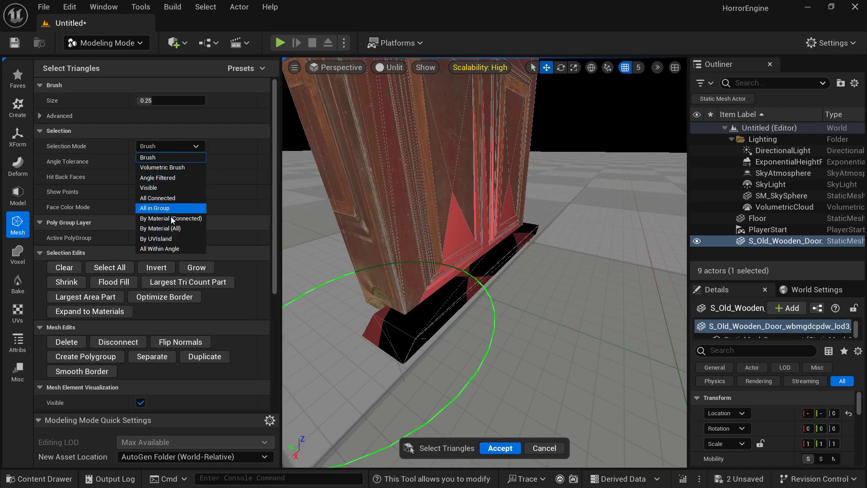
pyautogui.click(177, 249)
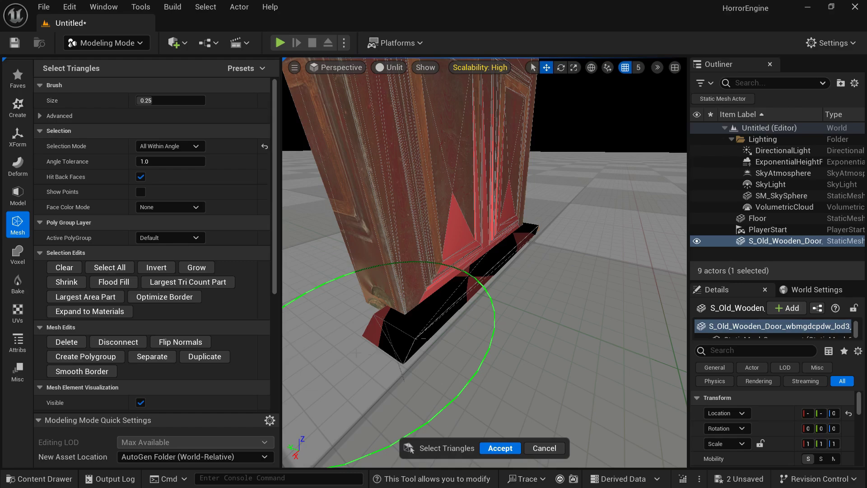
pyautogui.click(537, 447)
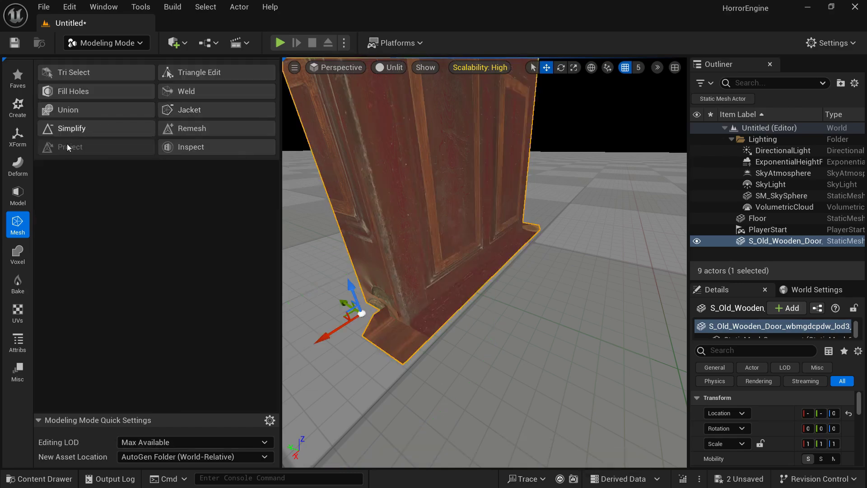
# - Restart Tri Select, select the underside and outer faces of the protruding strip at the leaf's base, and delete them
pyautogui.click(67, 74)
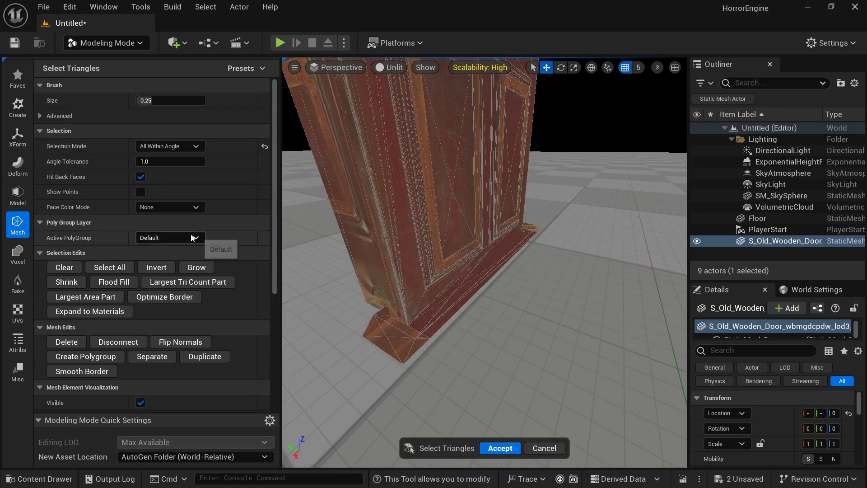
pyautogui.click(168, 206)
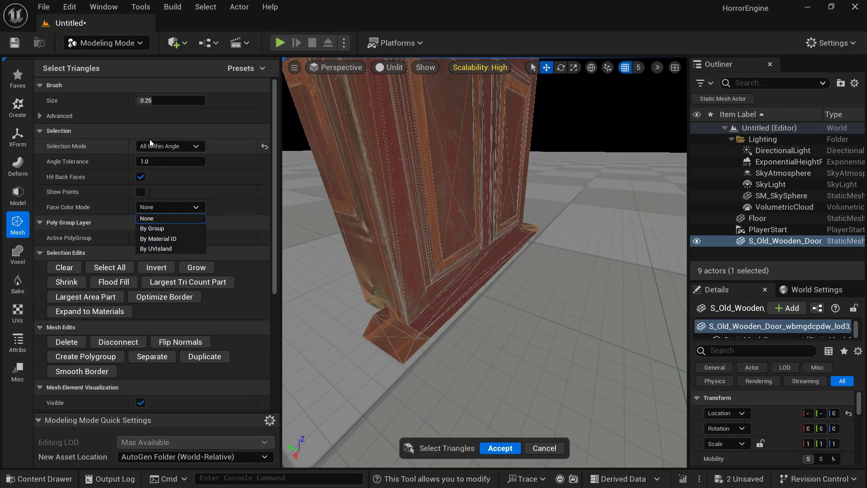
pyautogui.click(380, 331)
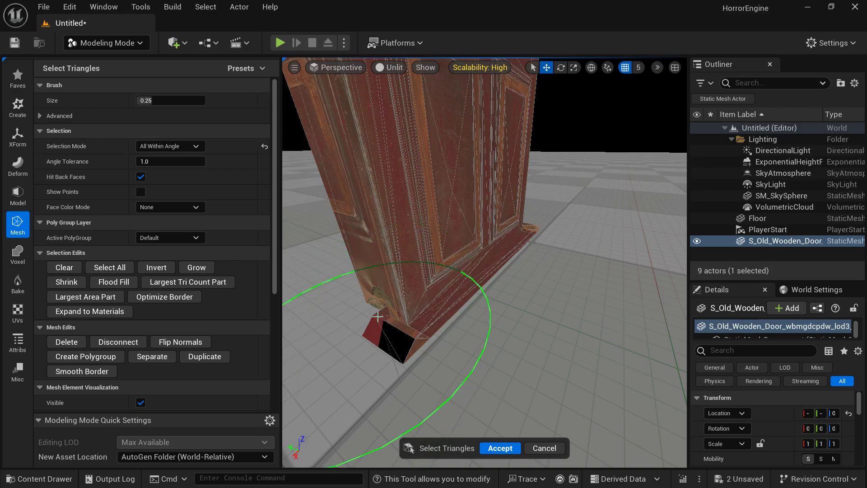
pyautogui.click(400, 331)
pyautogui.click(435, 328)
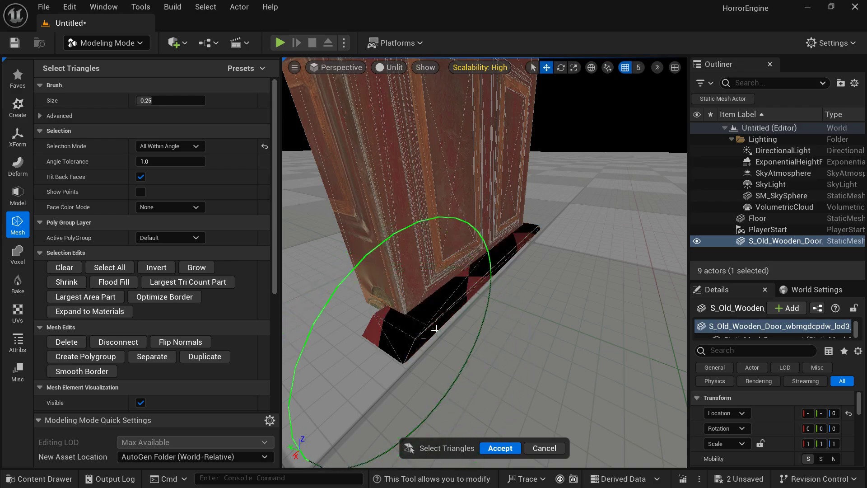
pyautogui.press('d')
pyautogui.moveTo(507, 251)
pyautogui.mouseDown(button='right')
pyautogui.moveTo(437, 251)
pyautogui.moveTo(437, 244)
pyautogui.moveTo(533, 258)
pyautogui.mouseUp(button='right')
pyautogui.click(469, 253)
pyautogui.press('a')
pyautogui.click(74, 343)
# - Select the remaining triangles of the protruding strip along the leaf's bottom edge and delete them
pyautogui.press('d')
pyautogui.moveTo(407, 266); pyautogui.dragTo(470, 255, button='right')
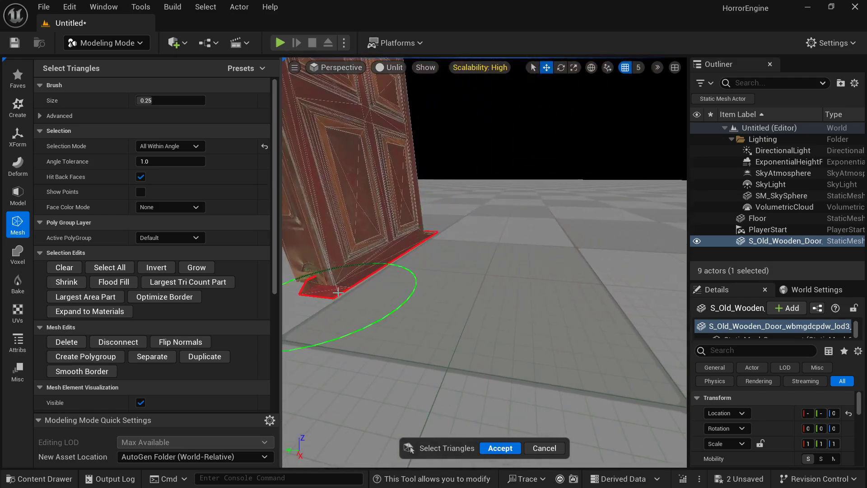
pyautogui.press('d')
pyautogui.moveTo(338, 292); pyautogui.dragTo(289, 296, button='right')
pyautogui.press('w')
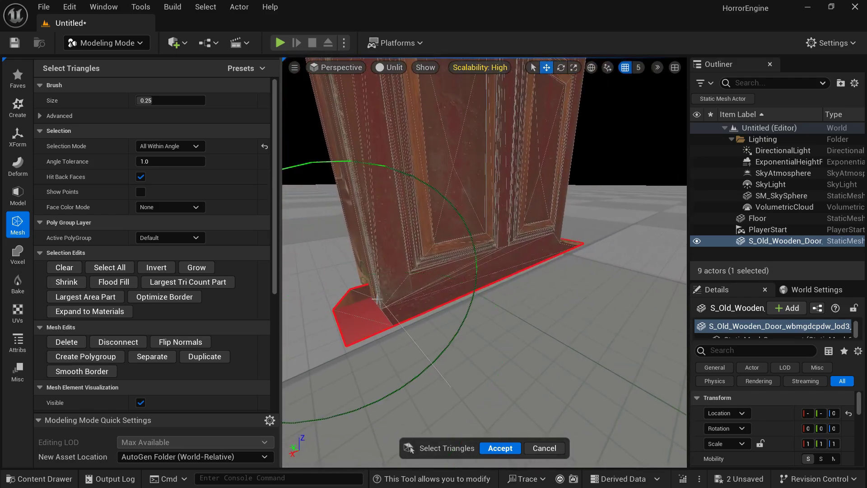
pyautogui.press('d')
pyautogui.moveTo(533, 288); pyautogui.dragTo(487, 273, button='right')
pyautogui.press('d')
pyautogui.press('w')
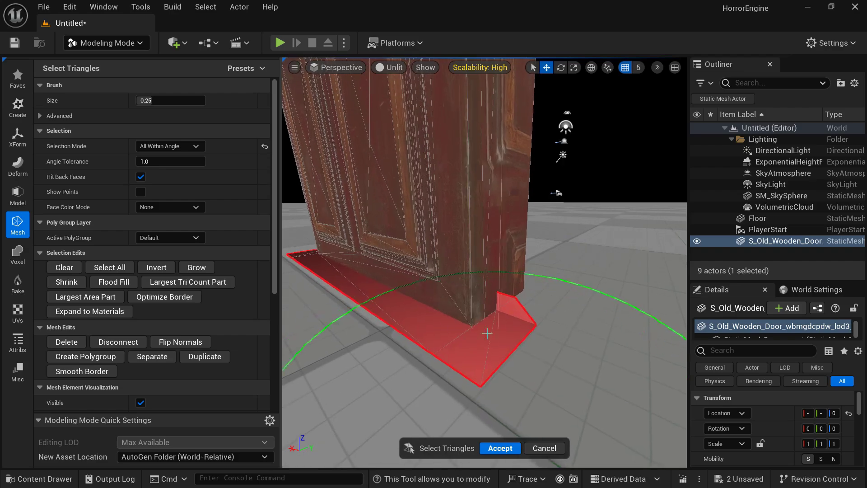
pyautogui.click(81, 342)
# - Check the cleaned bottom edge and accept the triangle edits on the door leaf
pyautogui.press('a')
pyautogui.moveTo(367, 378); pyautogui.dragTo(375, 393, button='right')
pyautogui.press('s')
pyautogui.press('w')
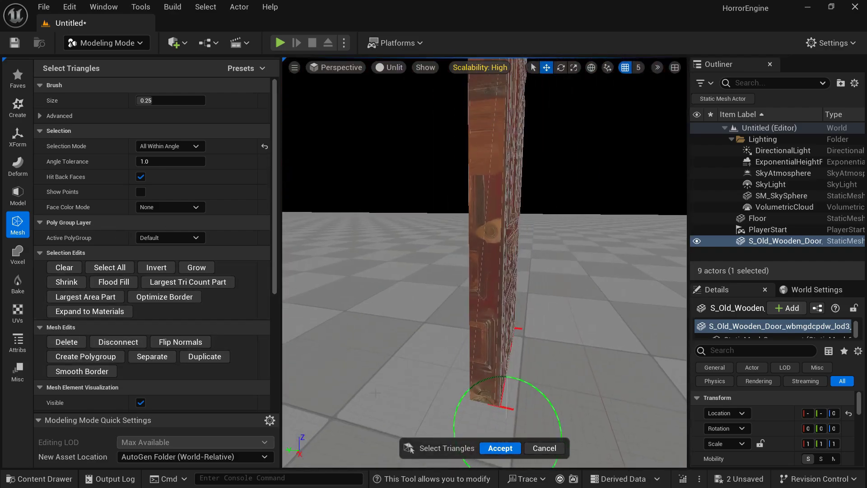
pyautogui.click(486, 450)
pyautogui.press('a')
pyautogui.moveTo(471, 403); pyautogui.dragTo(553, 397, button='right')
pyautogui.keyDown('alt'); pyautogui.moveTo(498, 379); pyautogui.dragTo(496, 363); pyautogui.keyUp('alt')
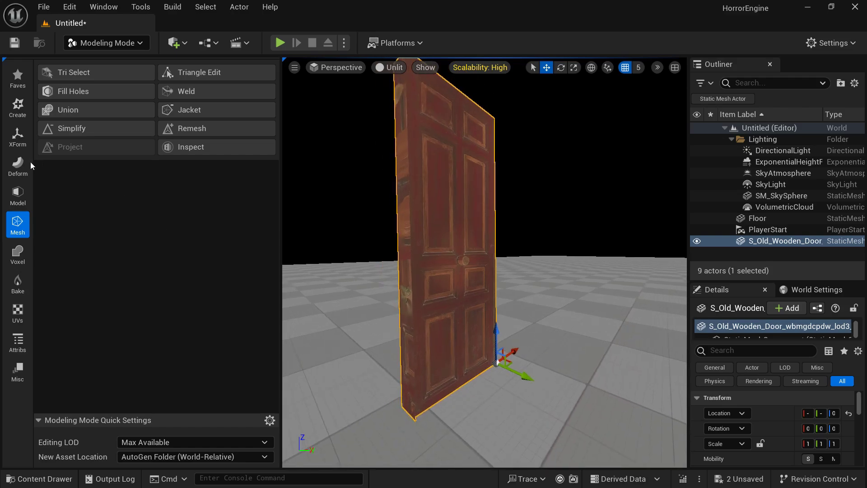
# - Open the door leaf in the UV Editor and switch its 3D preview to the fly camera to view the leaf's side
pyautogui.click(18, 311)
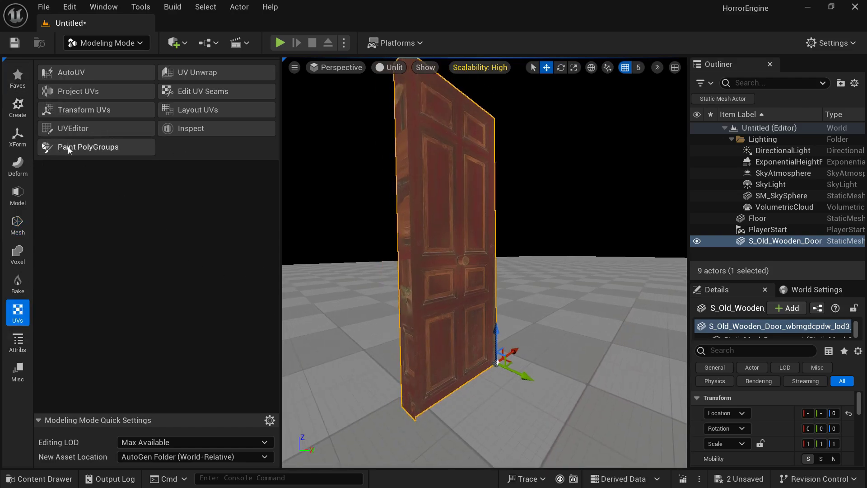
pyautogui.click(74, 130)
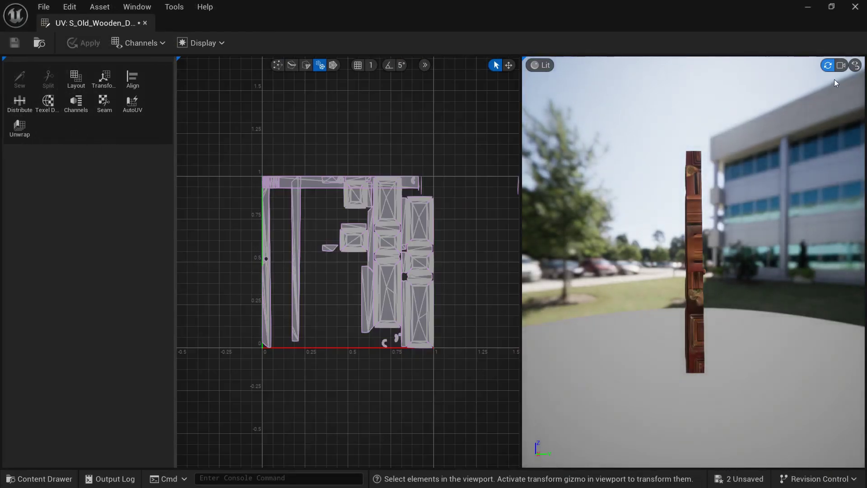
pyautogui.click(840, 65)
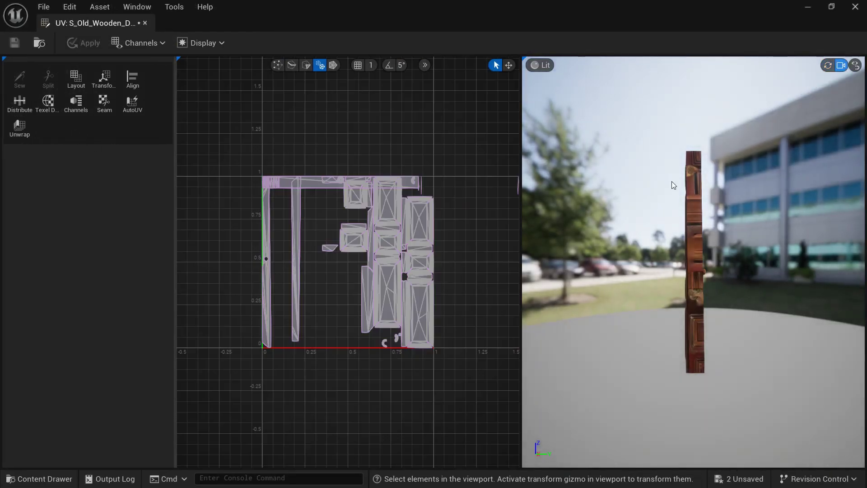
pyautogui.moveTo(693, 262); pyautogui.dragTo(569, 266, button='right')
pyautogui.press('w')
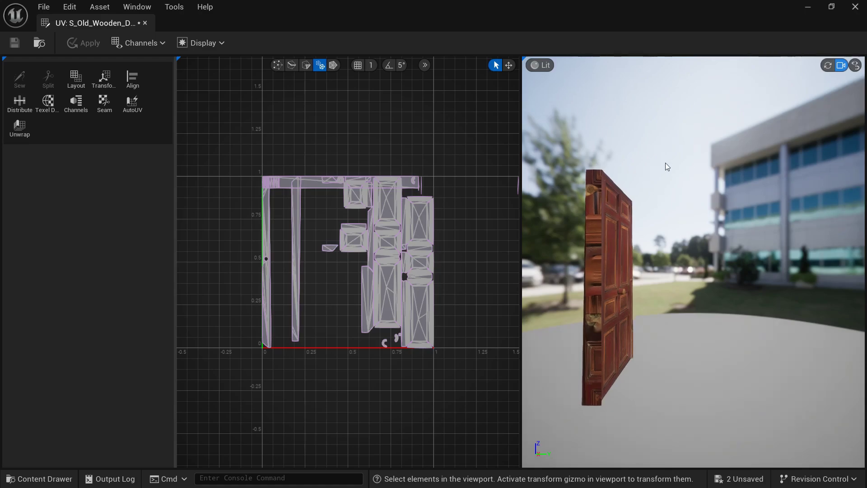
# - Enable the UV Editor's background display and set the background source to Texture
pyautogui.click(212, 43)
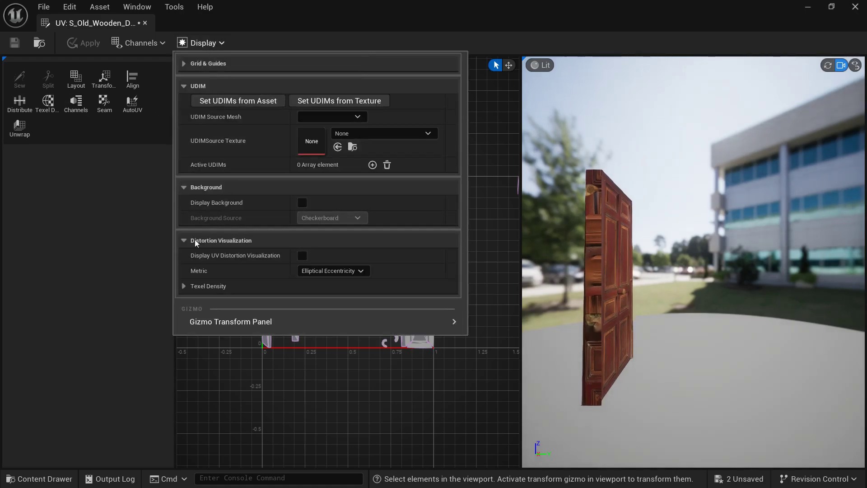
pyautogui.click(302, 202)
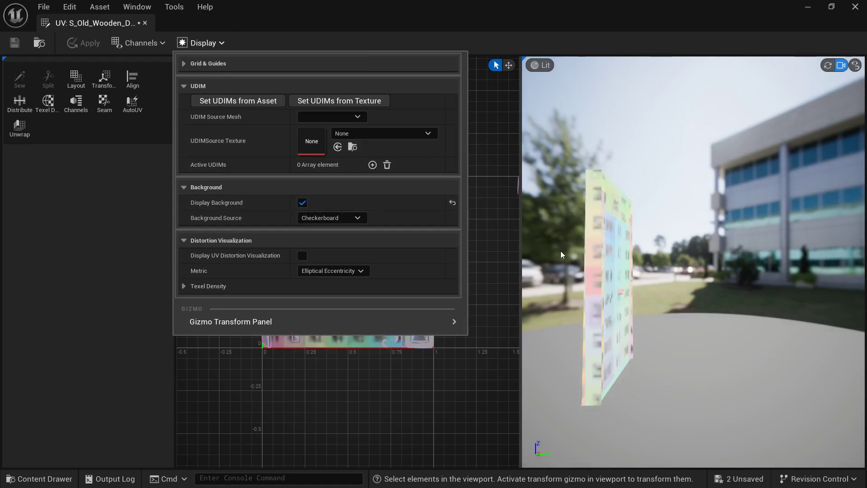
pyautogui.click(358, 218)
pyautogui.click(349, 236)
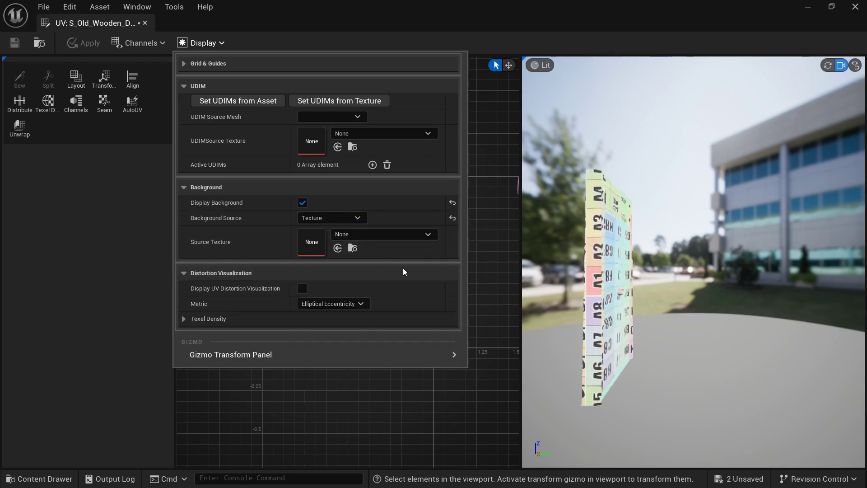
# - Set the background's source texture to the T_Old_Wooden_Door_wbmgdcpdw colour texture
pyautogui.click(351, 236)
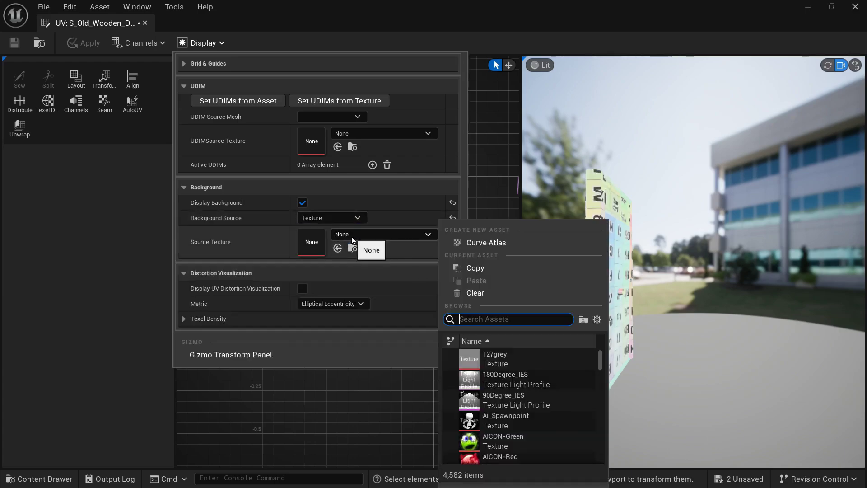
pyautogui.write('door')
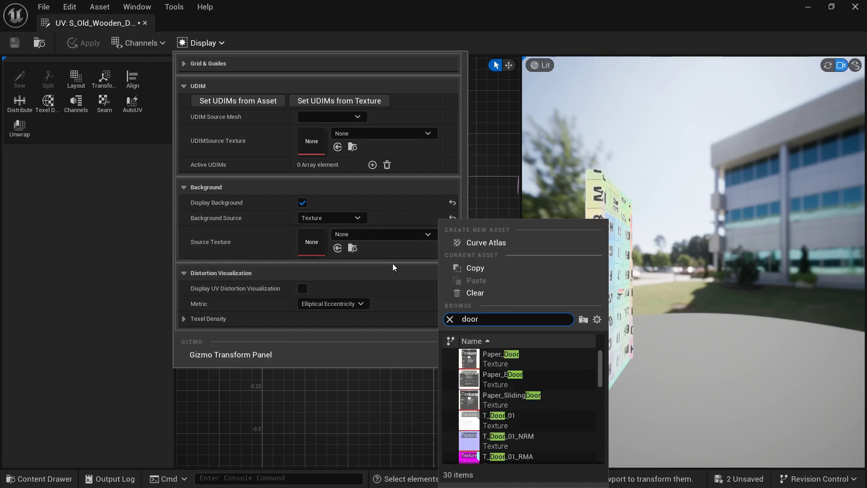
pyautogui.scroll(-3, 600, 400)
pyautogui.scroll(-3, 601, 406)
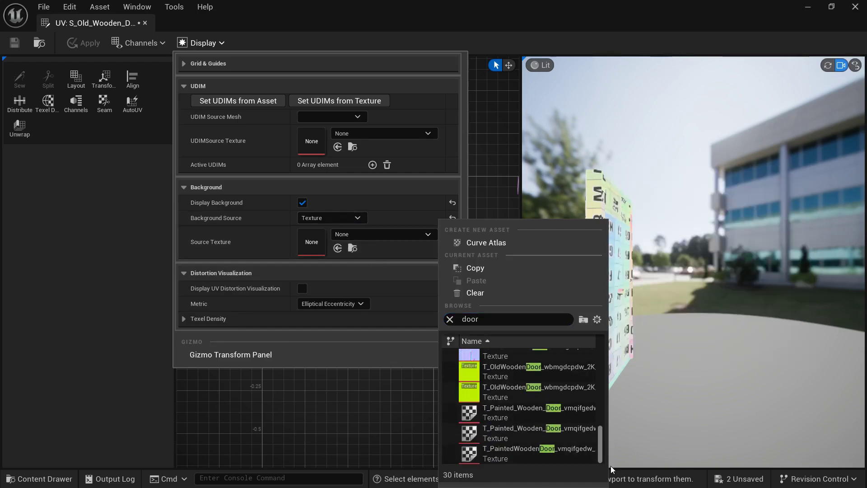
pyautogui.scroll(1, 481, 436)
pyautogui.scroll(2, 483, 428)
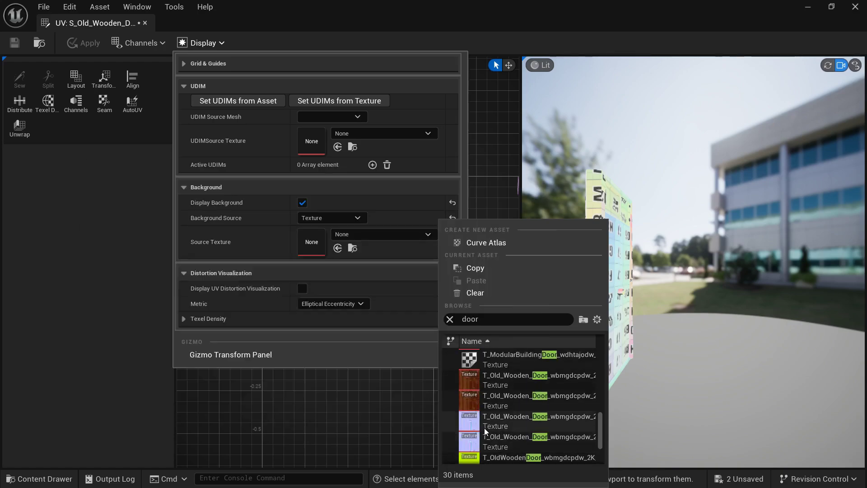
pyautogui.click(531, 381)
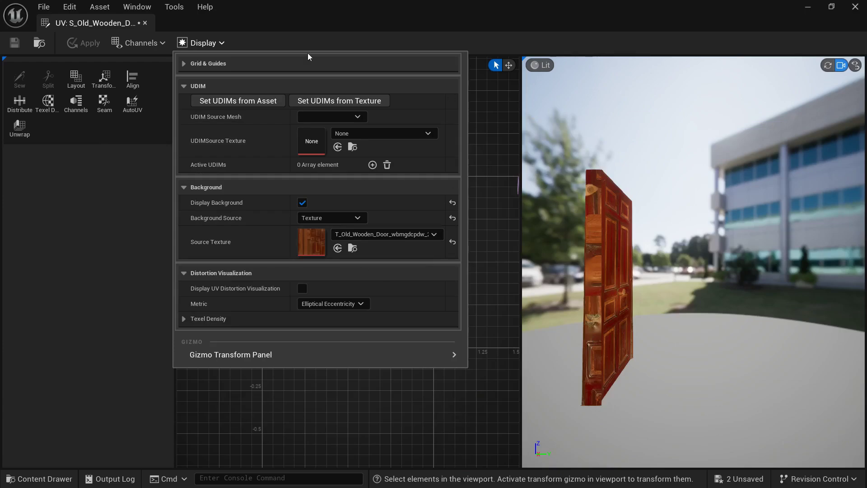
pyautogui.click(82, 249)
# - Select the UV island of the leaf's long side face and move it horizontally into the texture square, to about U 0.53
pyautogui.click(596, 279)
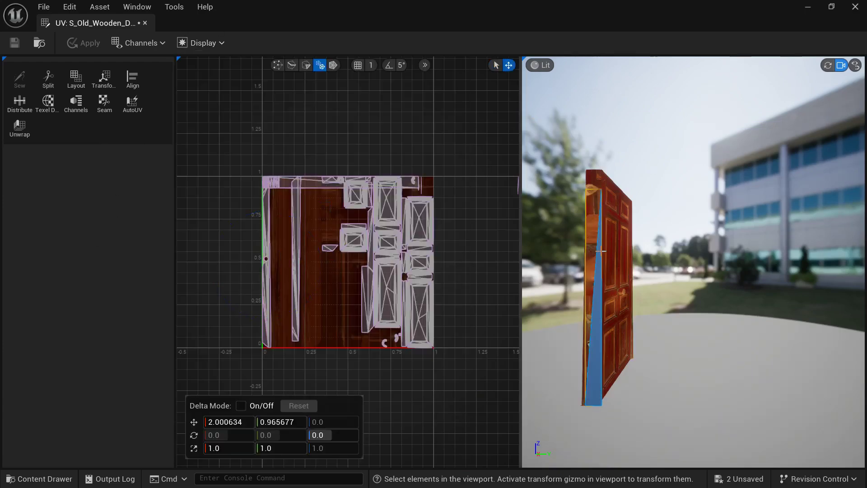
pyautogui.moveTo(202, 299); pyautogui.dragTo(278, 333, button='right')
pyautogui.scroll(3, 284, 287)
pyautogui.moveTo(287, 284); pyautogui.dragTo(175, 310, button='right')
pyautogui.scroll(-5, 309, 271)
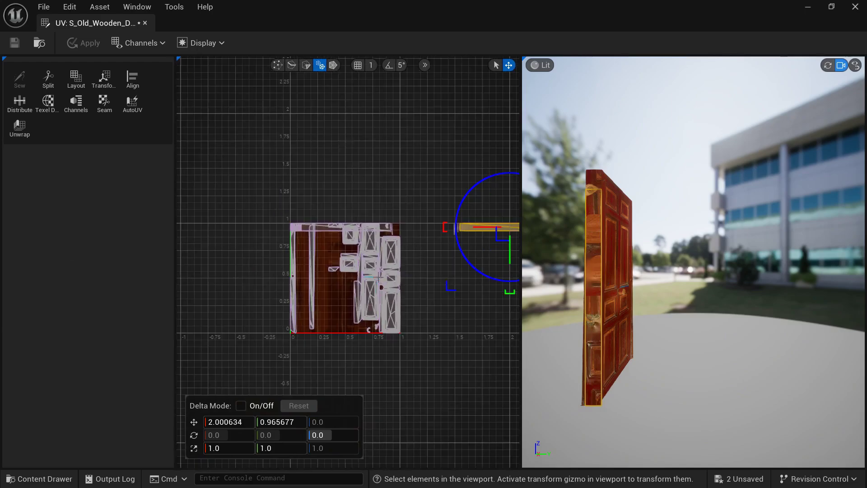
pyautogui.scroll(1, 428, 283)
pyautogui.moveTo(433, 250); pyautogui.dragTo(338, 261)
pyautogui.scroll(2, 338, 261)
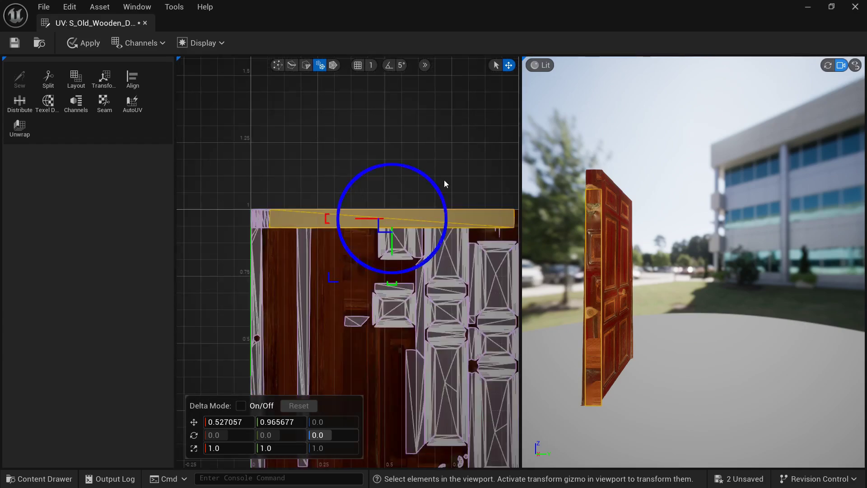
# - Enable 5-degree rotation snapping and rotate the long side island by -90 degrees
pyautogui.moveTo(439, 187); pyautogui.dragTo(367, 91)
pyautogui.hotkey('ctrl', 'z')
pyautogui.click(388, 65)
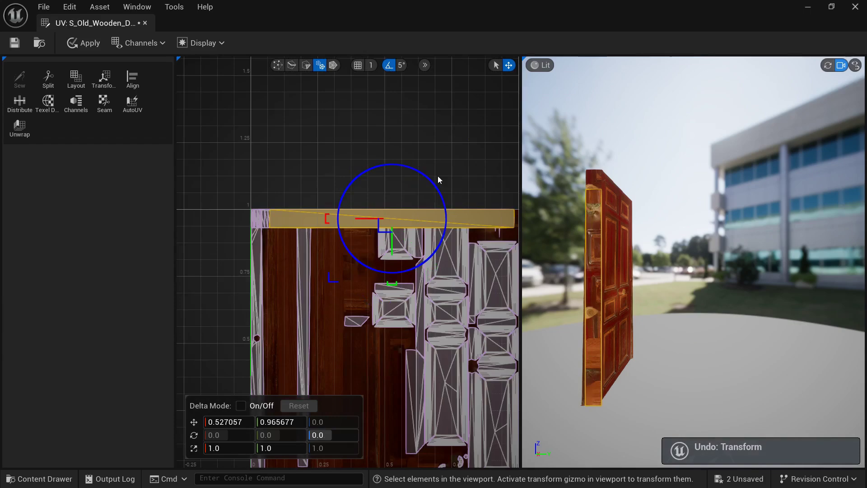
pyautogui.moveTo(440, 188); pyautogui.dragTo(345, 158)
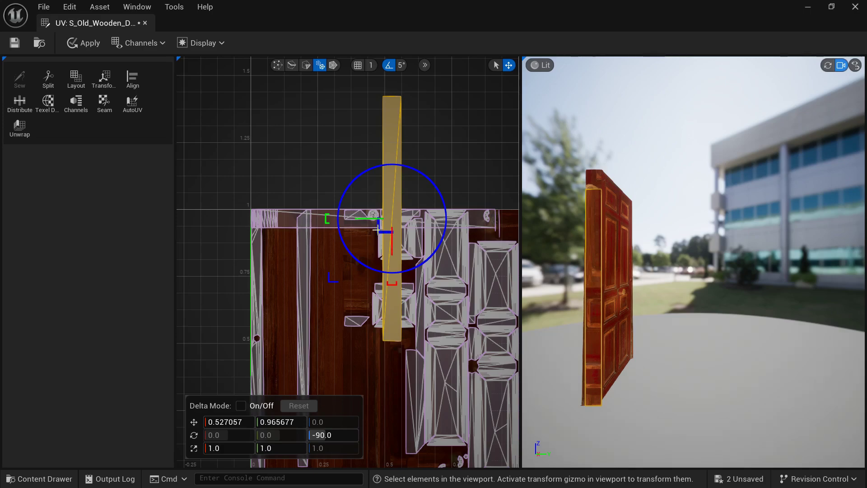
# - Move the upright side island onto the plain wood grain of the texture, at about U 0.287, V 0.466
pyautogui.moveTo(383, 232); pyautogui.dragTo(272, 366)
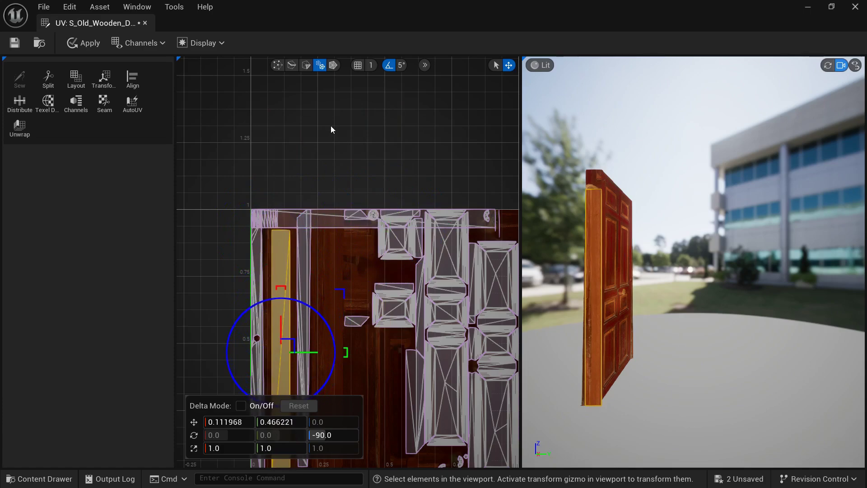
pyautogui.moveTo(323, 143); pyautogui.dragTo(321, 98, button='right')
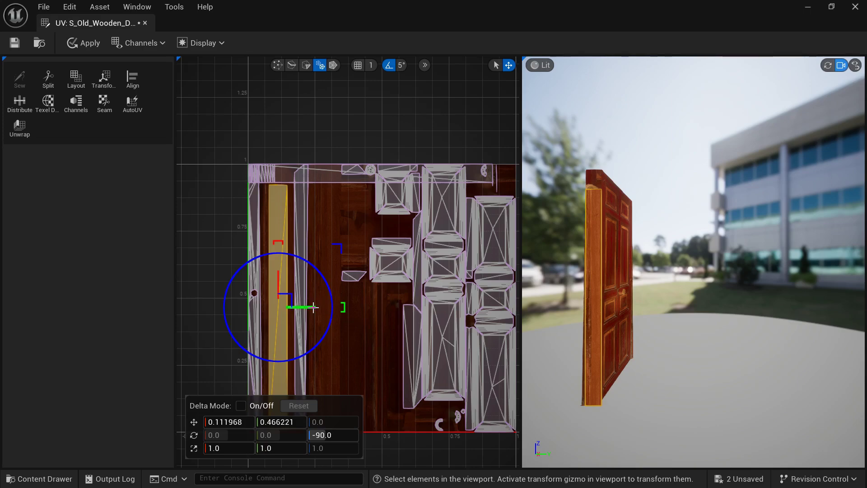
pyautogui.moveTo(313, 307); pyautogui.dragTo(338, 315)
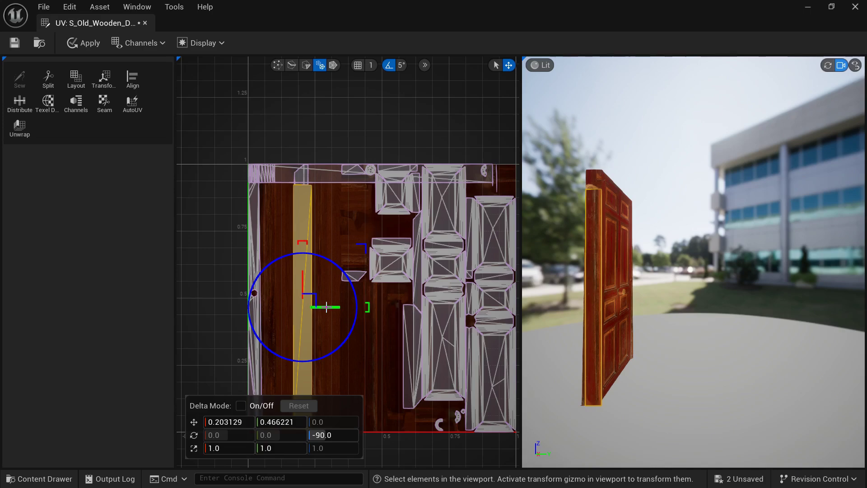
pyautogui.click(338, 311)
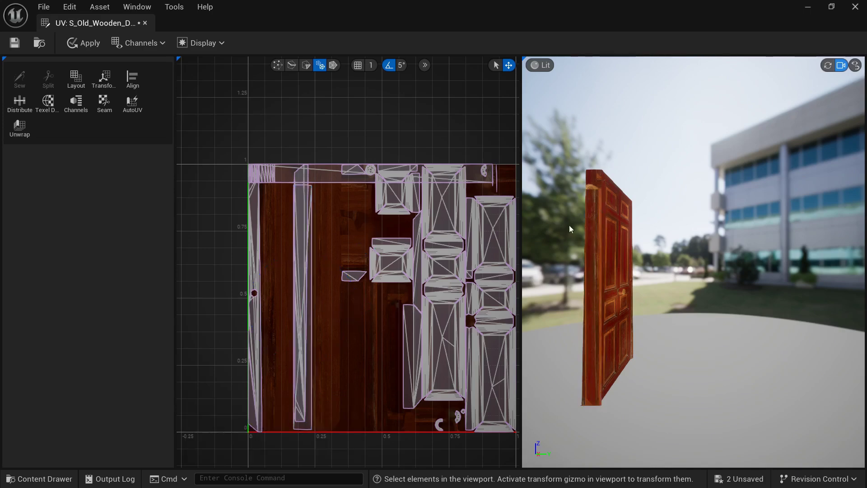
pyautogui.click(303, 312)
pyautogui.moveTo(328, 307); pyautogui.dragTo(352, 310)
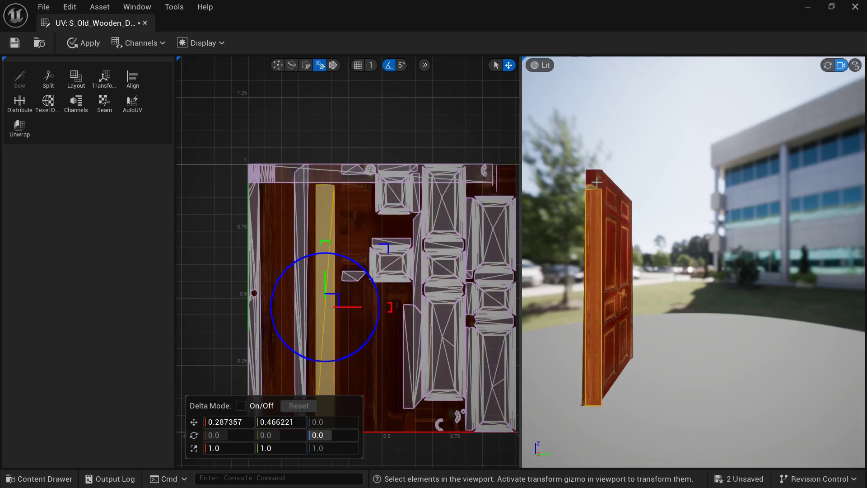
# - Select the small island at the top of the leaf's side and place it directly above the long side island
pyautogui.click(596, 182)
pyautogui.moveTo(408, 276); pyautogui.dragTo(230, 283, button='right')
pyautogui.scroll(-4, 316, 272)
pyautogui.moveTo(466, 235); pyautogui.dragTo(300, 150)
pyautogui.scroll(5, 226, 244)
pyautogui.moveTo(351, 217); pyautogui.dragTo(342, 217)
pyautogui.click(345, 298)
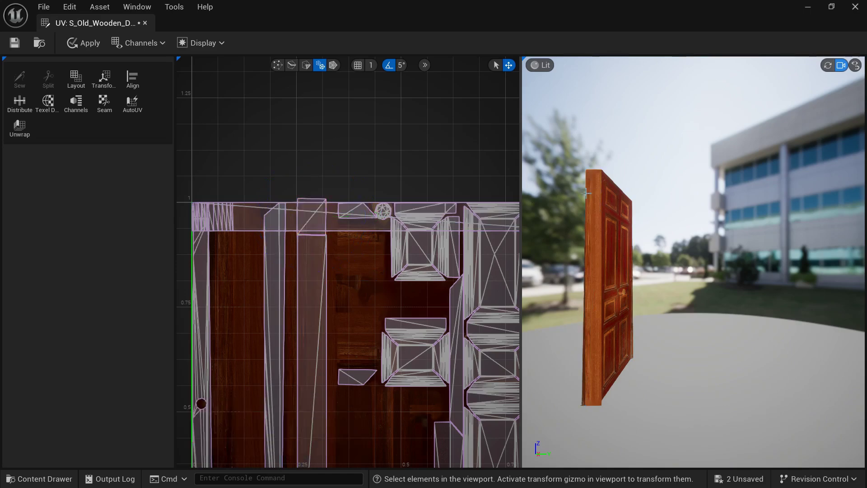
# - Move the narrow island along the leaf's back side edge over the long side island on the plain wood
pyautogui.click(582, 393)
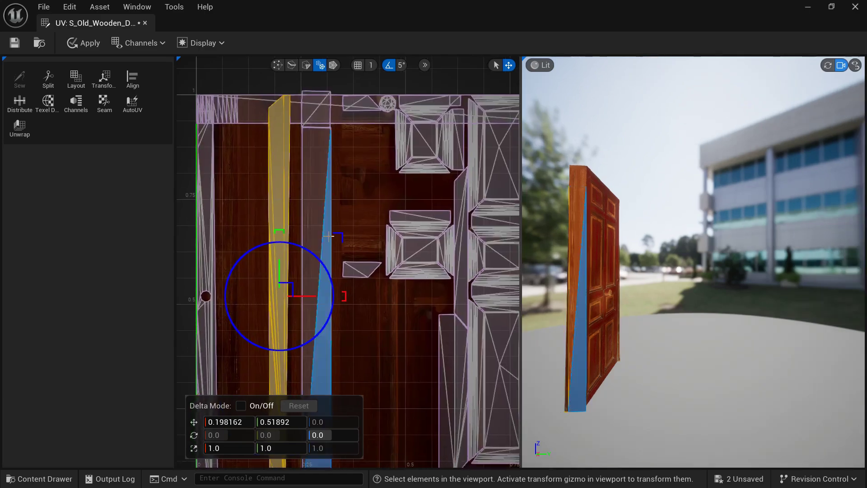
pyautogui.moveTo(302, 295); pyautogui.dragTo(348, 326)
pyautogui.click(621, 431)
# - Select the long island of the leaf's opposite side face and rotate it upright by 85 plus 5 degrees
pyautogui.moveTo(621, 430)
pyautogui.mouseDown(button='right')
pyautogui.moveTo(641, 430)
pyautogui.moveTo(553, 431)
pyautogui.moveTo(635, 436)
pyautogui.mouseUp(button='right')
pyautogui.click(634, 337)
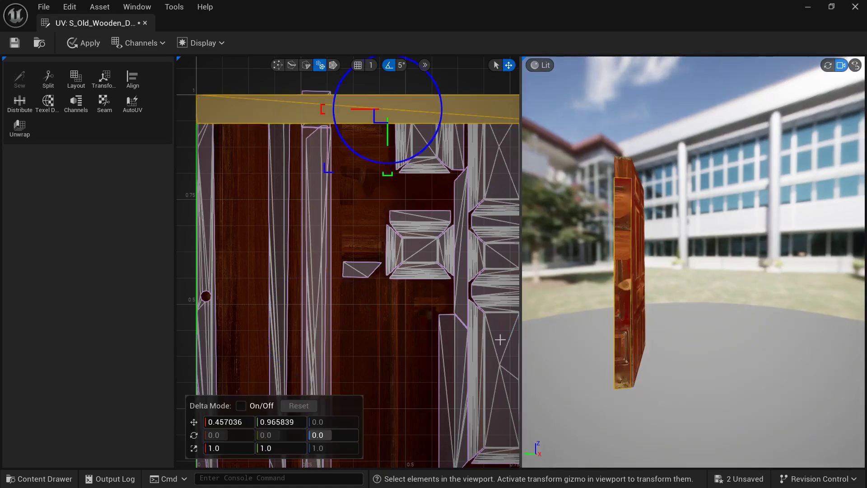
pyautogui.moveTo(389, 164); pyautogui.dragTo(121, 120)
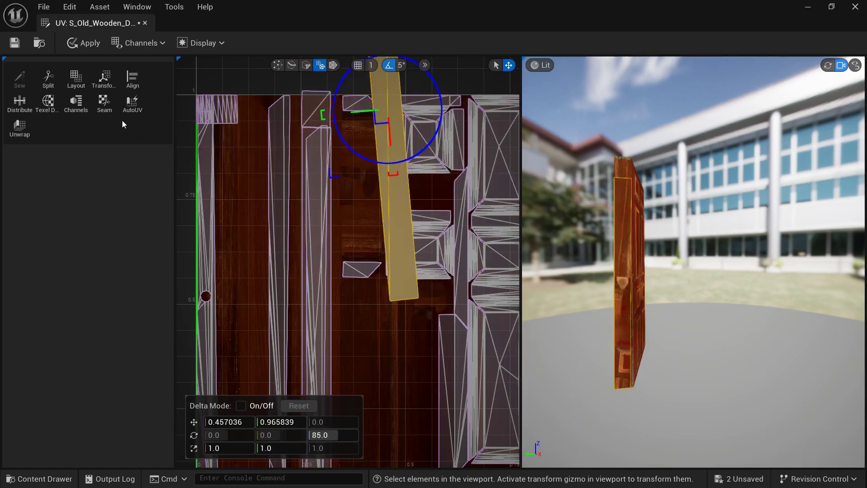
pyautogui.click(349, 149)
pyautogui.click(377, 161)
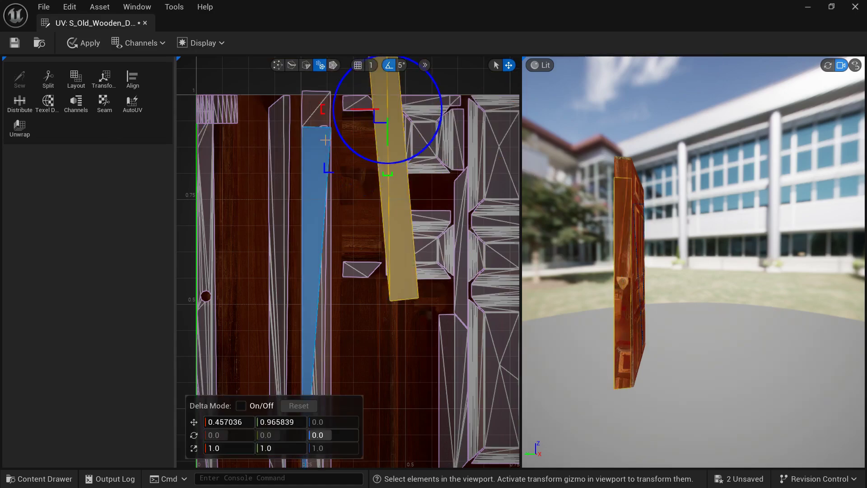
pyautogui.moveTo(376, 163)
pyautogui.mouseDown()
pyautogui.moveTo(364, 160)
pyautogui.moveTo(372, 171)
pyautogui.mouseUp()
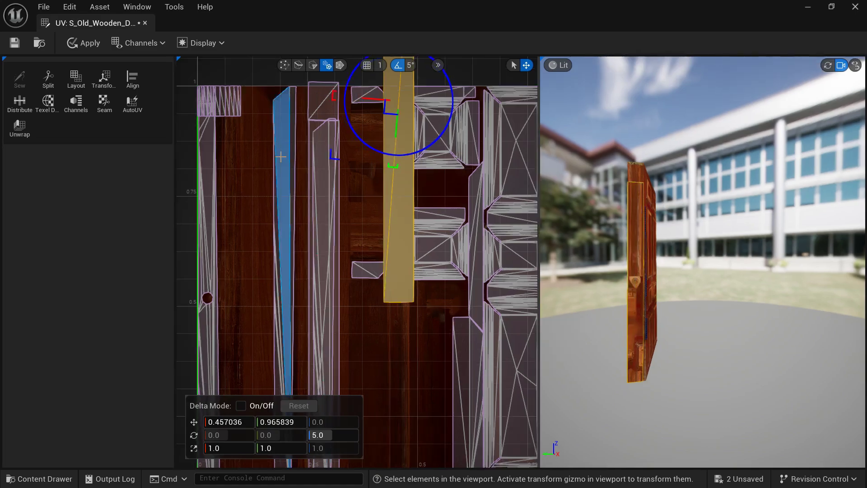
# - Move the opposite side's long island onto the first side's island, at about U 0.284, V 0.472
pyautogui.scroll(-4, 280, 156)
pyautogui.scroll(1, 285, 155)
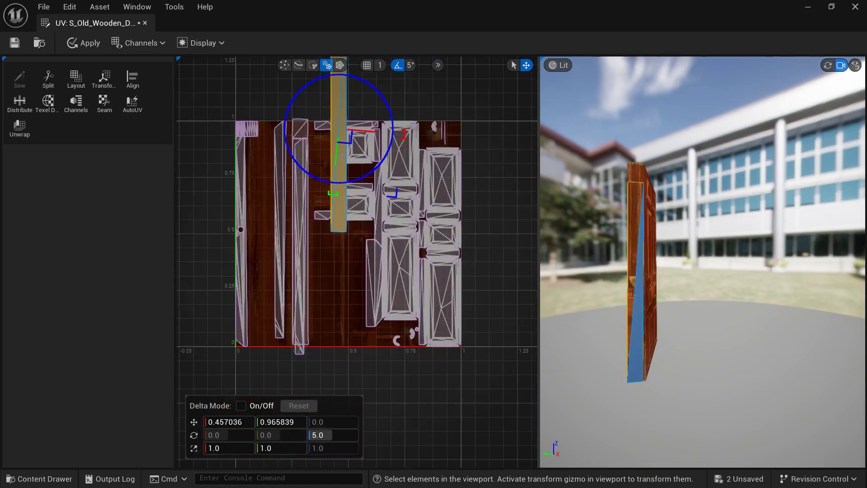
pyautogui.moveTo(278, 147); pyautogui.dragTo(269, 252)
pyautogui.moveTo(347, 234); pyautogui.dragTo(317, 250)
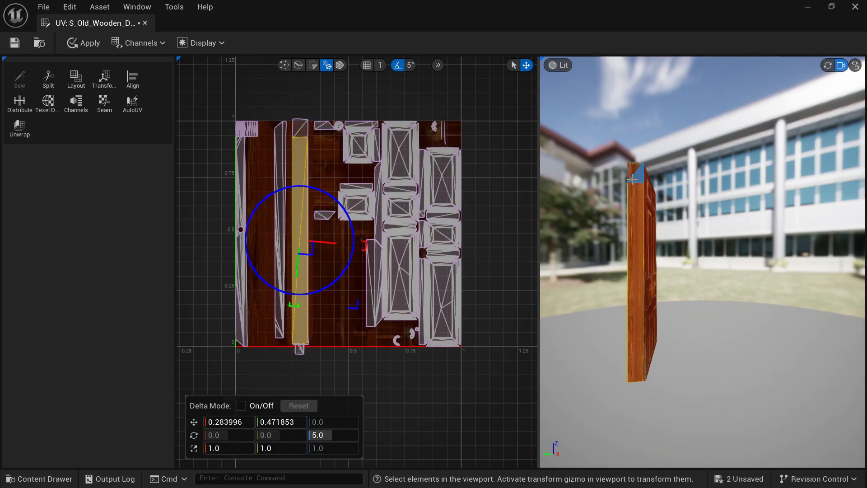
# - Bring the opposite side's small top island into the texture, rotate it -90 degrees and place it at about U 0.289, V 0.965
pyautogui.click(632, 174)
pyautogui.scroll(-6, 468, 207)
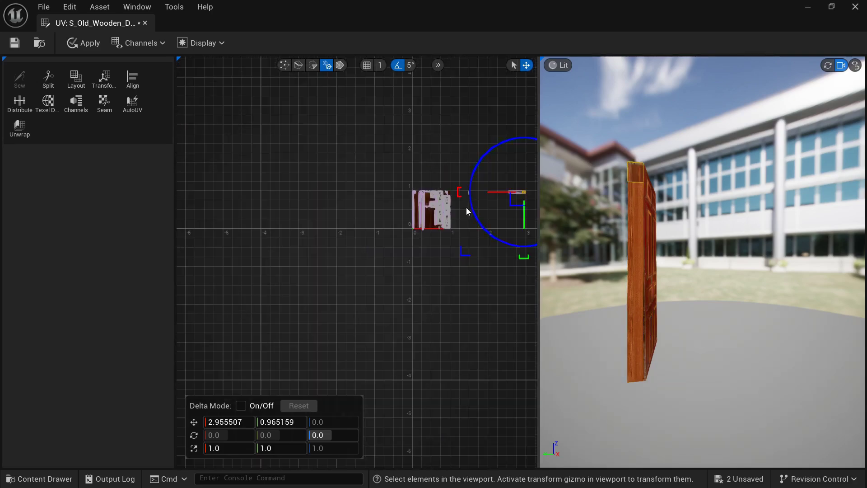
pyautogui.moveTo(496, 193); pyautogui.dragTo(398, 201)
pyautogui.scroll(6, 420, 192)
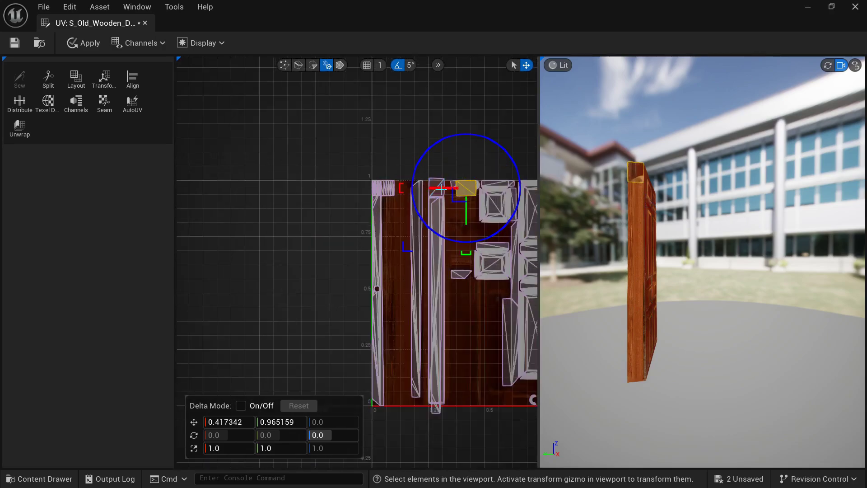
pyautogui.moveTo(461, 133); pyautogui.dragTo(364, 150)
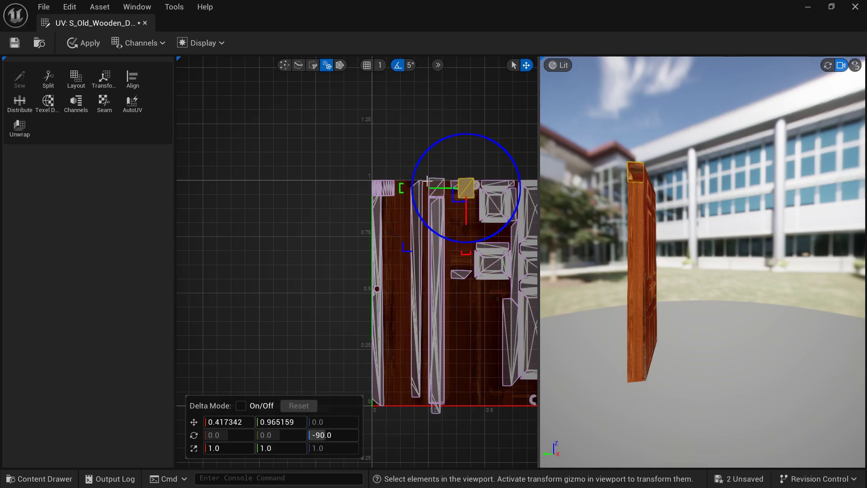
pyautogui.moveTo(434, 187); pyautogui.dragTo(407, 192)
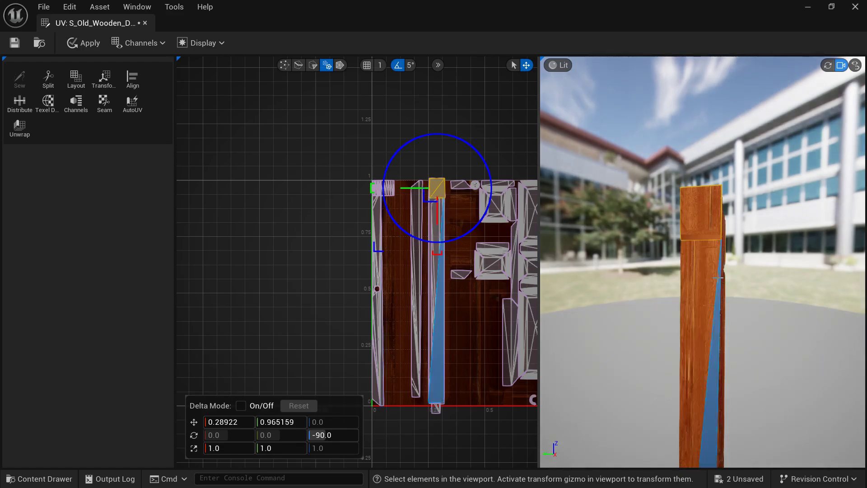
# - Lower the small top island to about V 0.945, turn it to 90 degrees and nudge it sideways to match the grain
pyautogui.scroll(3, 434, 244)
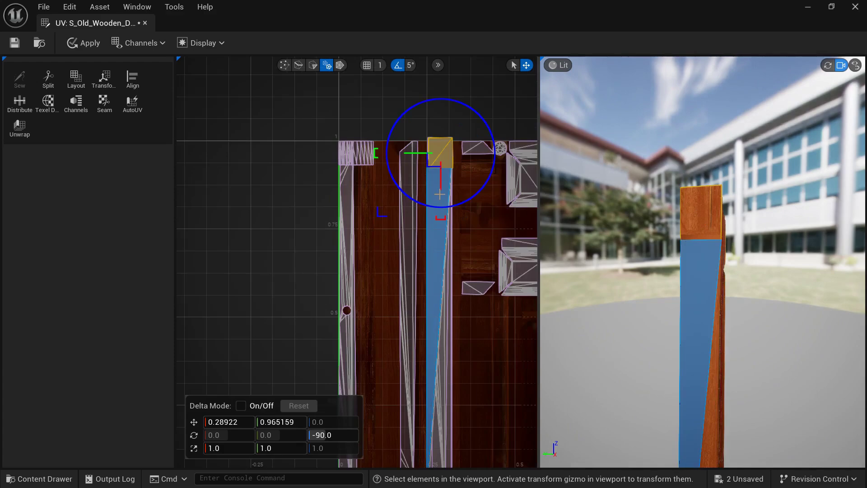
pyautogui.moveTo(439, 186); pyautogui.dragTo(456, 164)
pyautogui.moveTo(481, 122); pyautogui.dragTo(312, 264)
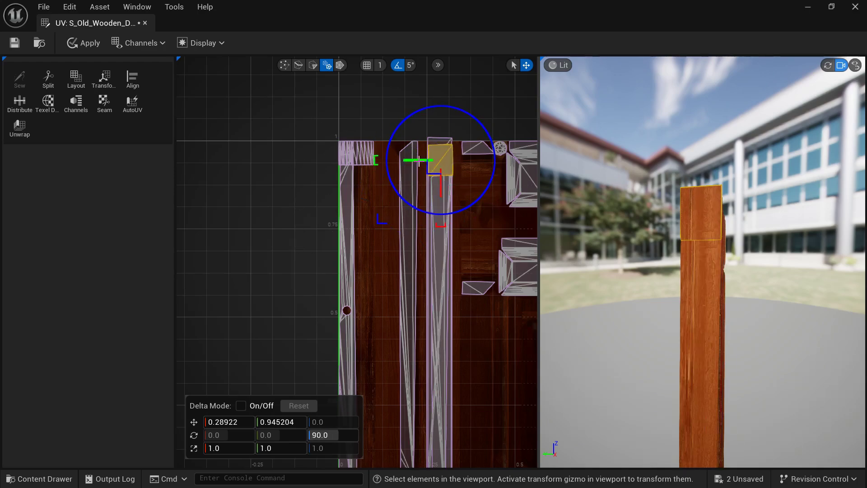
pyautogui.moveTo(419, 161); pyautogui.dragTo(416, 160)
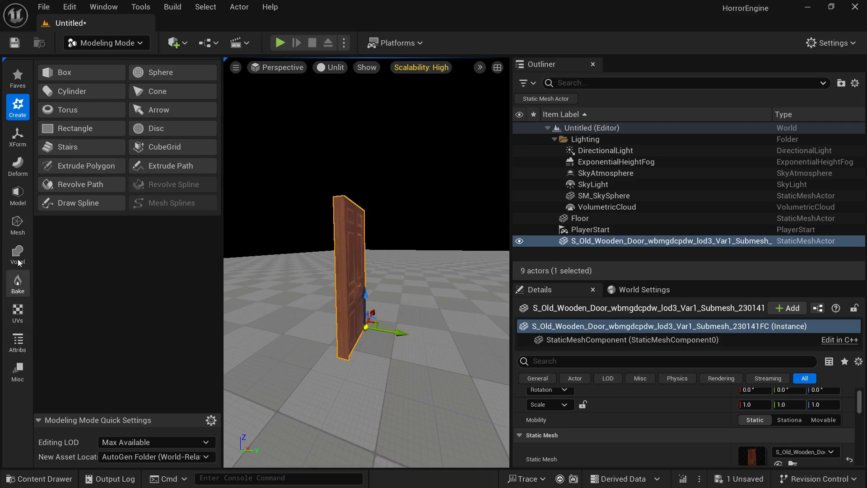
# - Open the door leaf in the Edit Materials tool and add a second element to its materials list
pyautogui.click(18, 310)
pyautogui.click(23, 348)
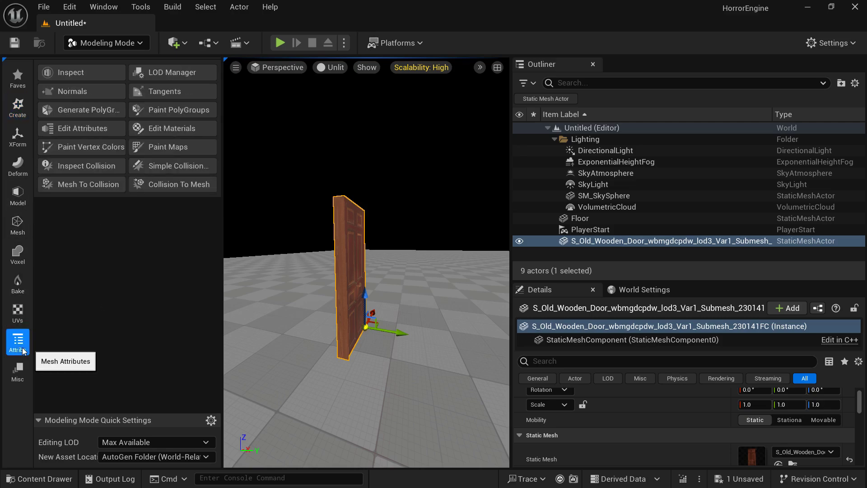
pyautogui.click(168, 146)
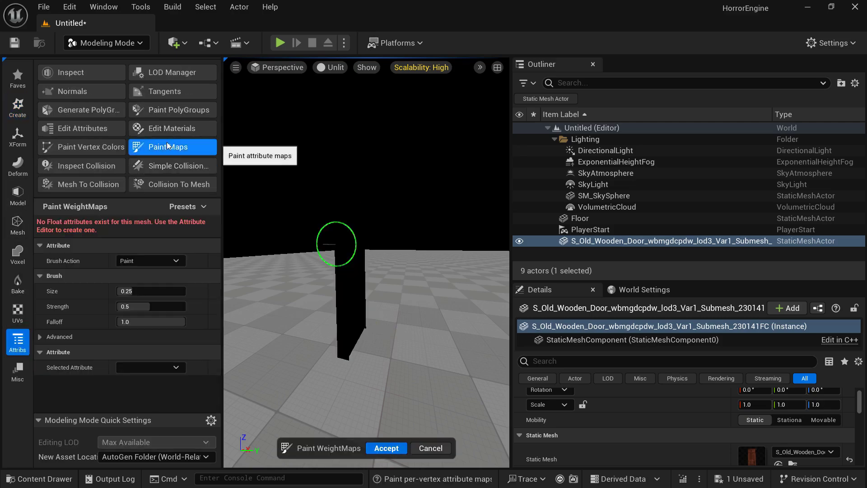
pyautogui.click(164, 129)
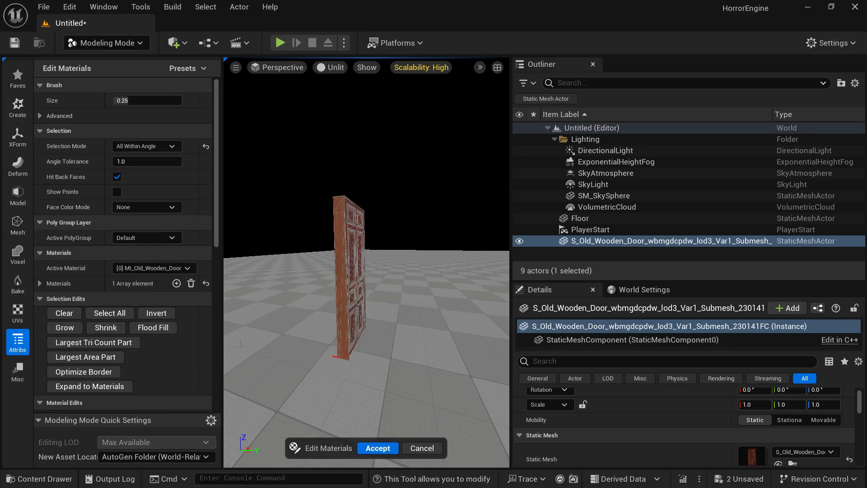
pyautogui.moveTo(244, 348); pyautogui.dragTo(285, 343, button='right')
pyautogui.press('w')
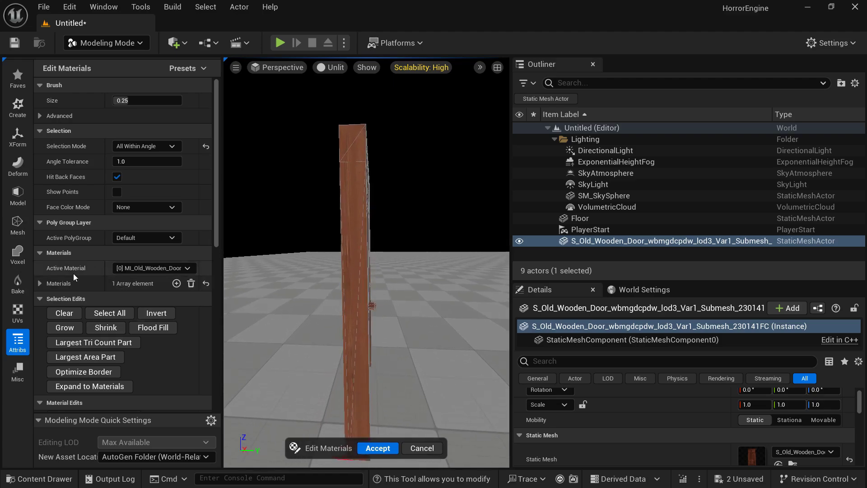
pyautogui.click(40, 283)
pyautogui.click(176, 284)
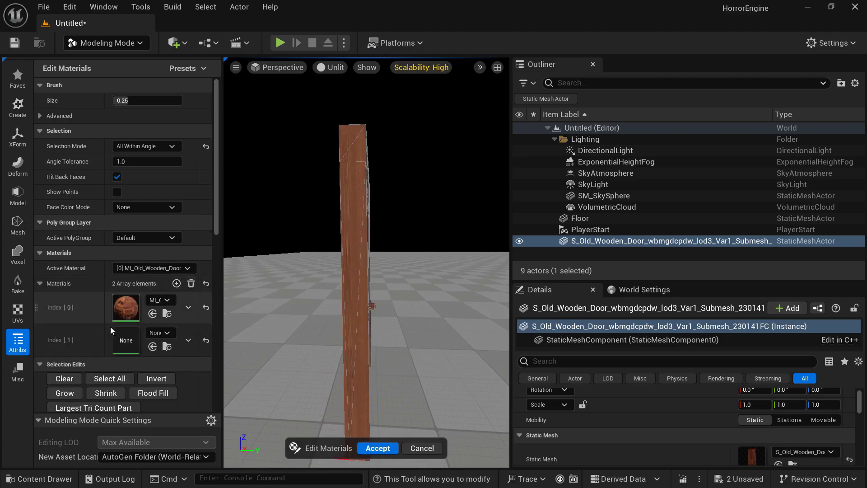
# - Set the second element of the door leaf's materials list to MI_Wood_02
pyautogui.click(145, 268)
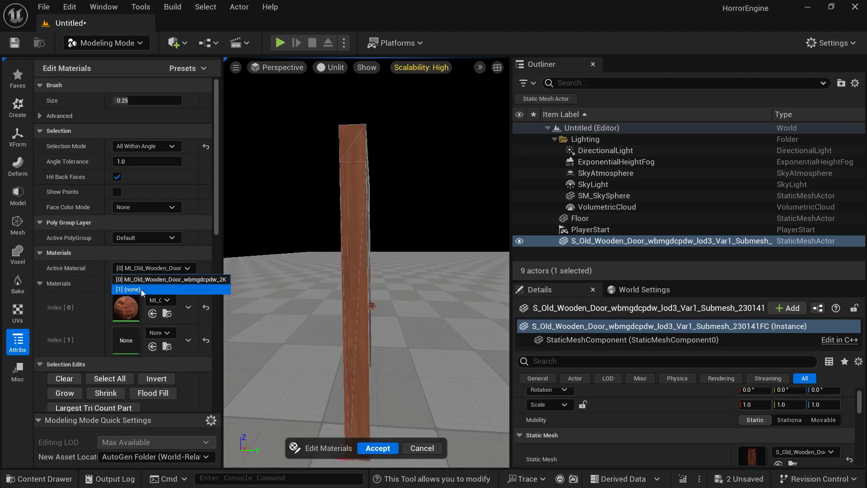
pyautogui.scroll(-2, 298, 179)
pyautogui.click(165, 333)
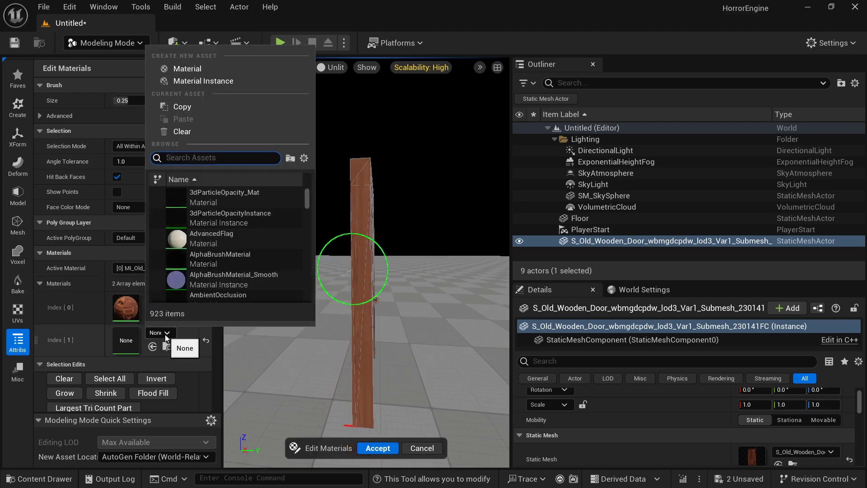
pyautogui.write('wood')
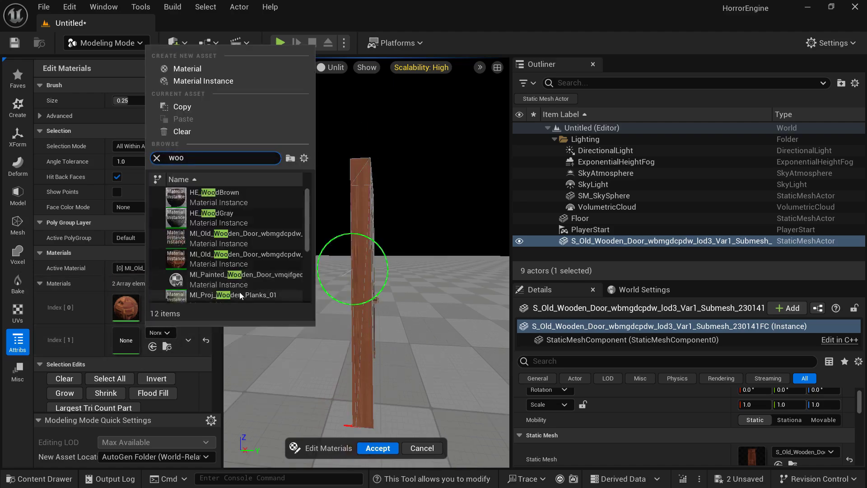
pyautogui.scroll(-3, 217, 257)
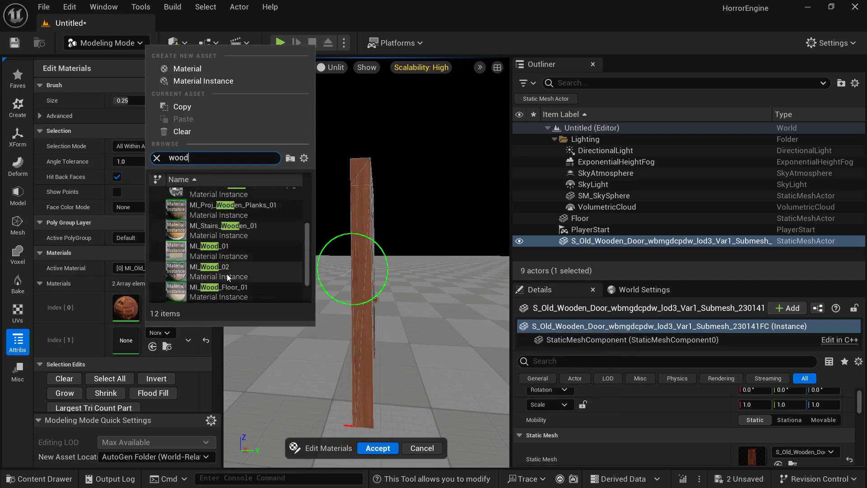
pyautogui.click(253, 272)
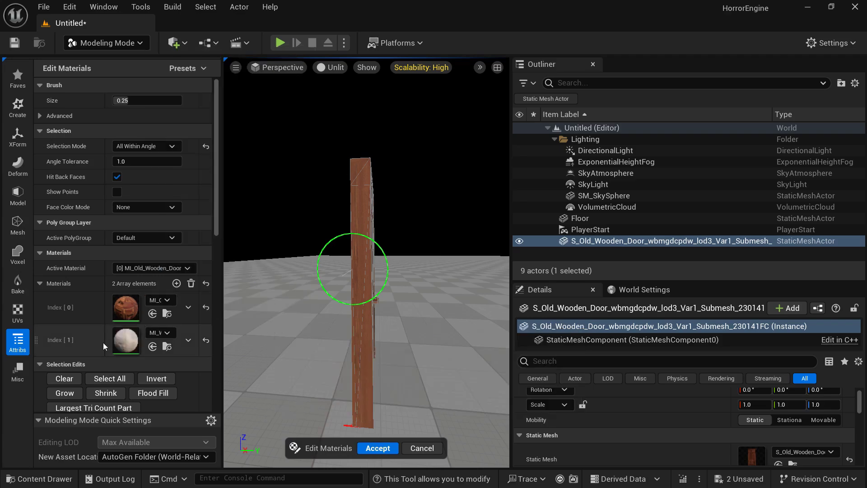
# - Select the door leaf's side faces, make the second material active and assign it to them
pyautogui.click(361, 270)
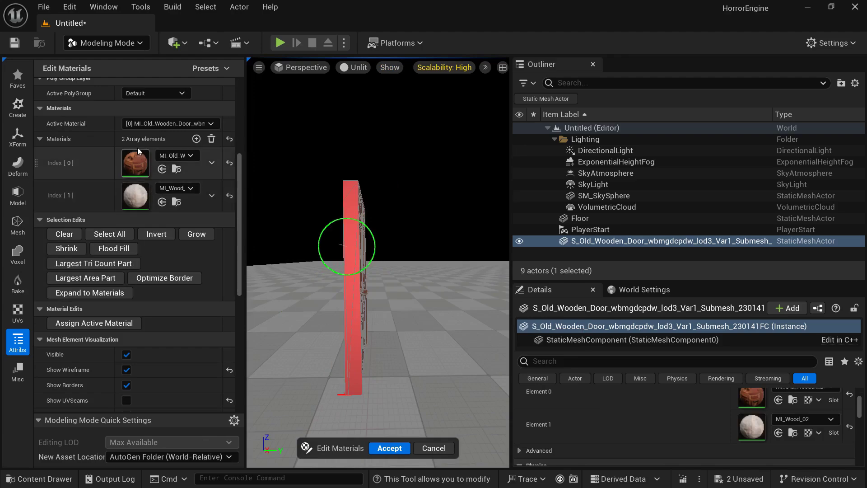
pyautogui.click(149, 124)
pyautogui.click(154, 146)
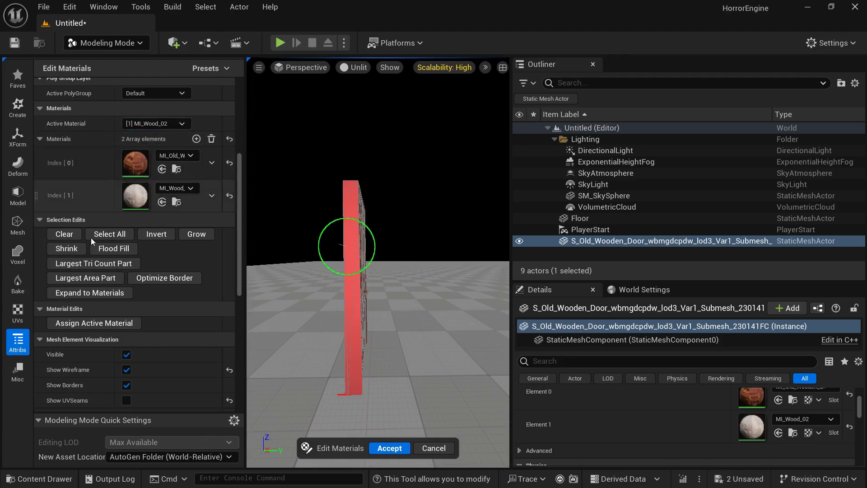
pyautogui.click(95, 326)
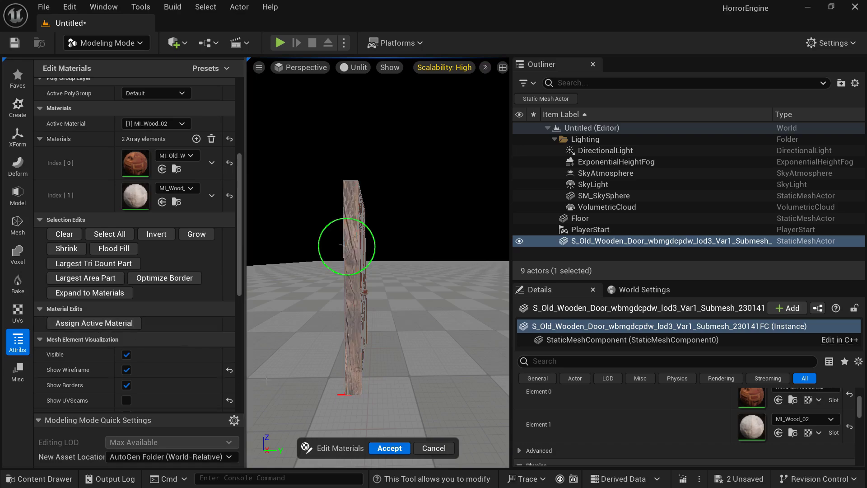
# - Replace the second material on the door sides with HE_WoodBrown and accept the material edits
pyautogui.moveTo(379, 343); pyautogui.dragTo(298, 344, button='right')
pyautogui.moveTo(378, 257)
pyautogui.mouseDown(button='right')
pyautogui.moveTo(343, 257)
pyautogui.moveTo(424, 255)
pyautogui.moveTo(371, 280)
pyautogui.moveTo(377, 320)
pyautogui.mouseUp(button='right')
pyautogui.click(186, 189)
pyautogui.write('wood')
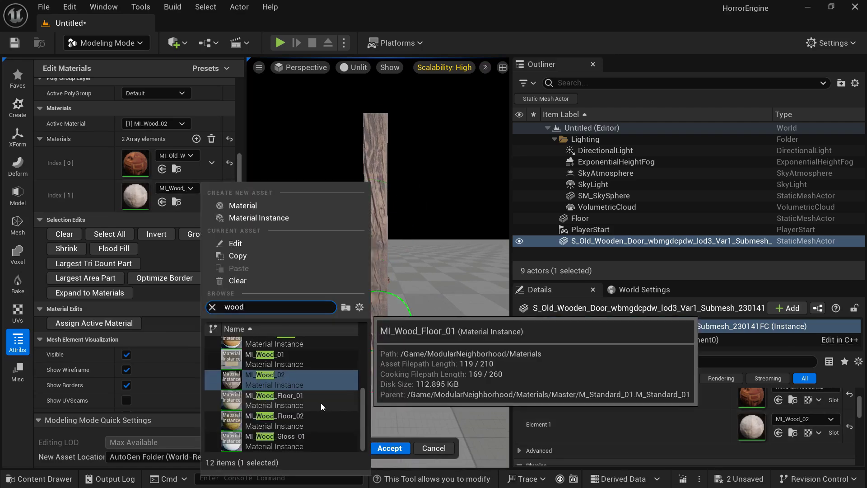
pyautogui.scroll(2, 313, 397)
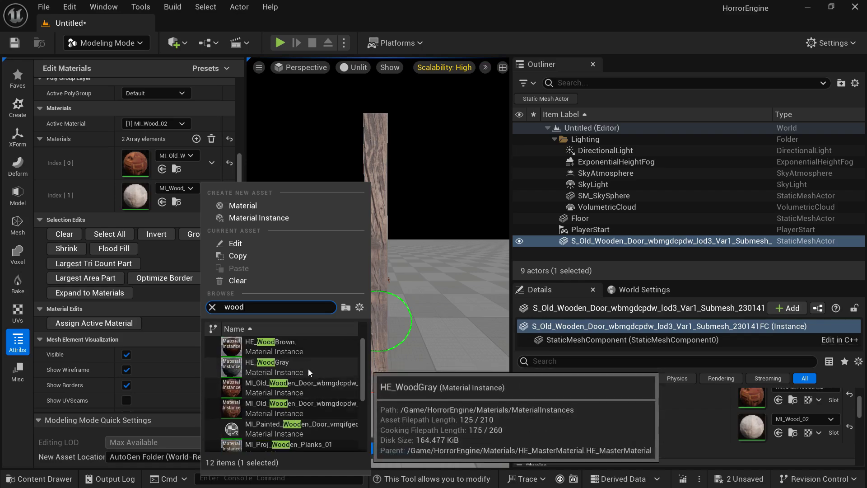
pyautogui.click(309, 364)
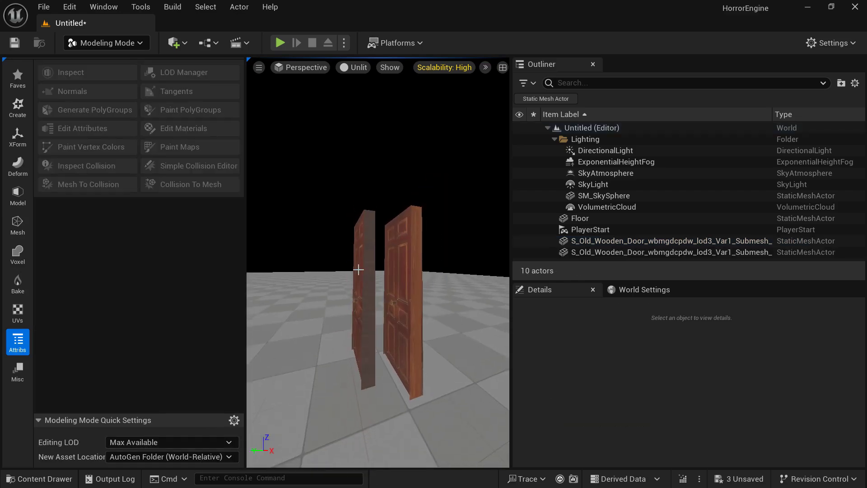
# - Open the door leaf with the new side material in the UV Editor
pyautogui.click(367, 271)
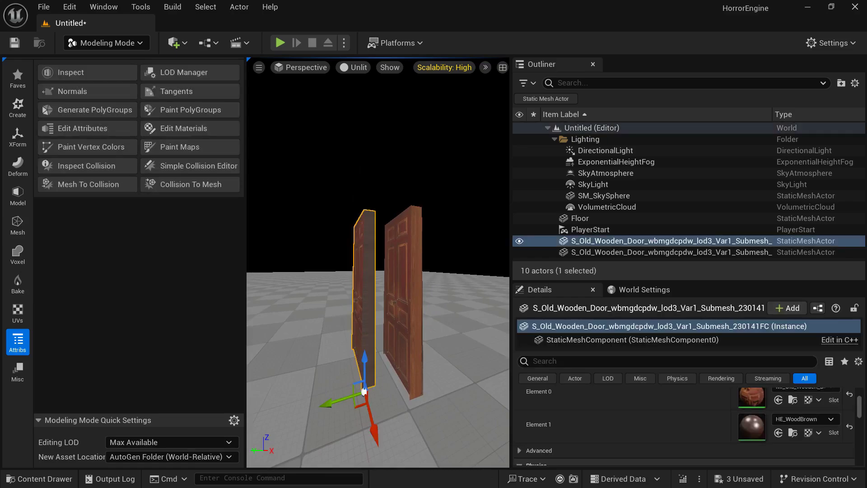
pyautogui.click(17, 311)
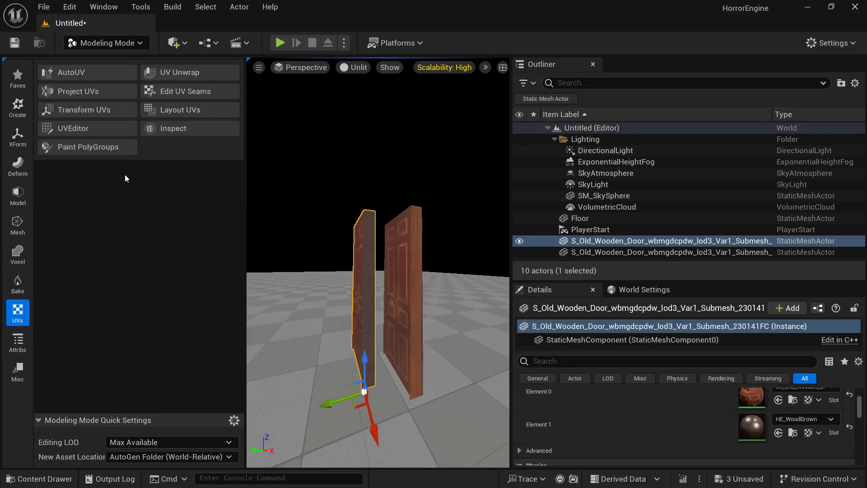
pyautogui.click(100, 127)
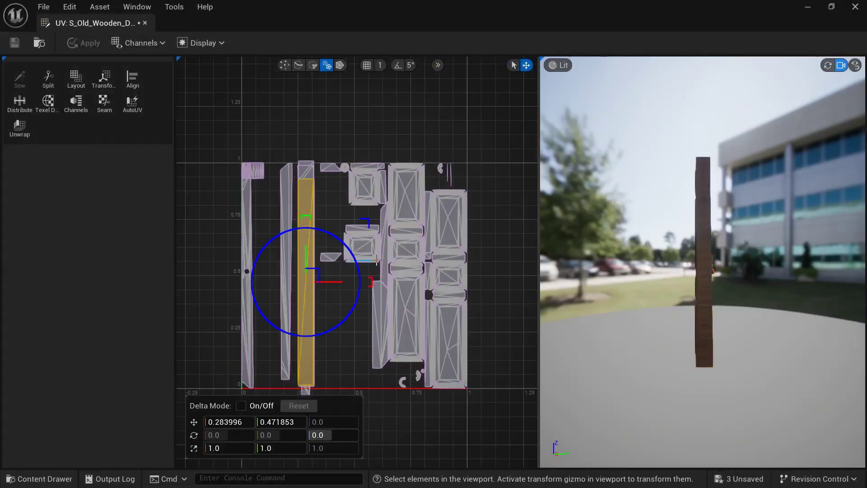
pyautogui.moveTo(367, 258); pyautogui.dragTo(317, 212)
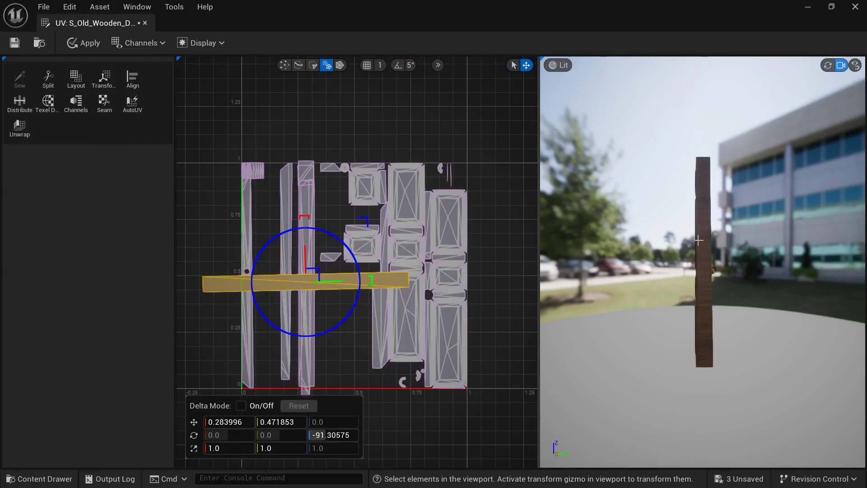
pyautogui.click(709, 240)
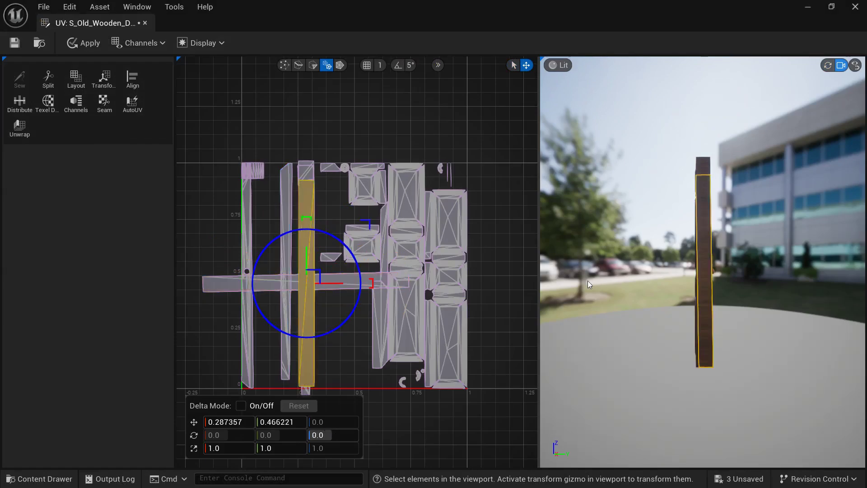
pyautogui.hotkey('ctrl', 'z')
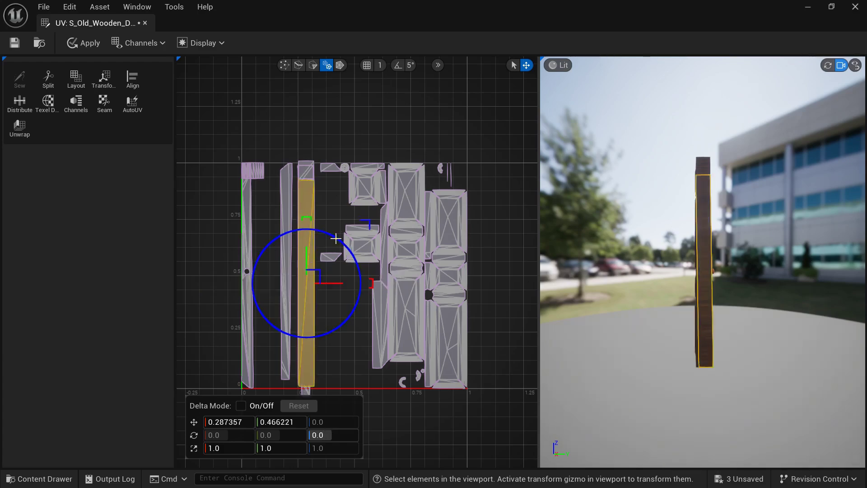
# - With 5-degree rotation snapping on, rotate the first side's long island and small top island -90 degrees each
pyautogui.moveTo(335, 236); pyautogui.dragTo(238, 238)
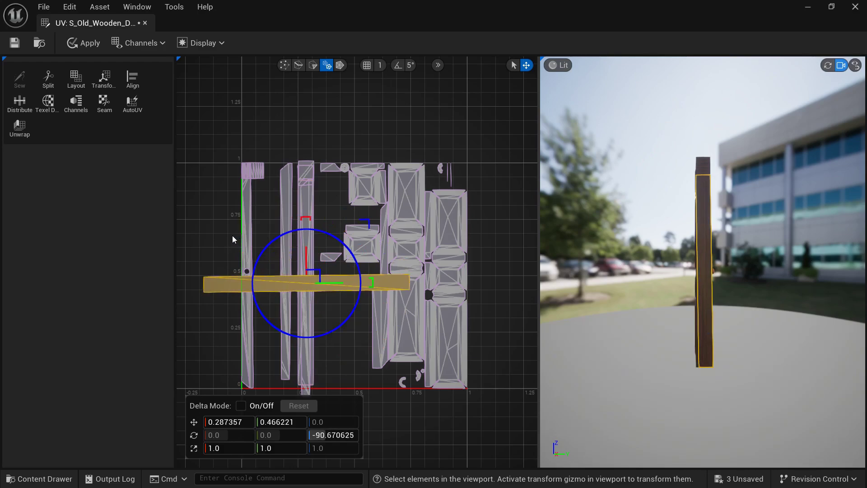
pyautogui.click(396, 66)
pyautogui.hotkey('ctrl', 'z')
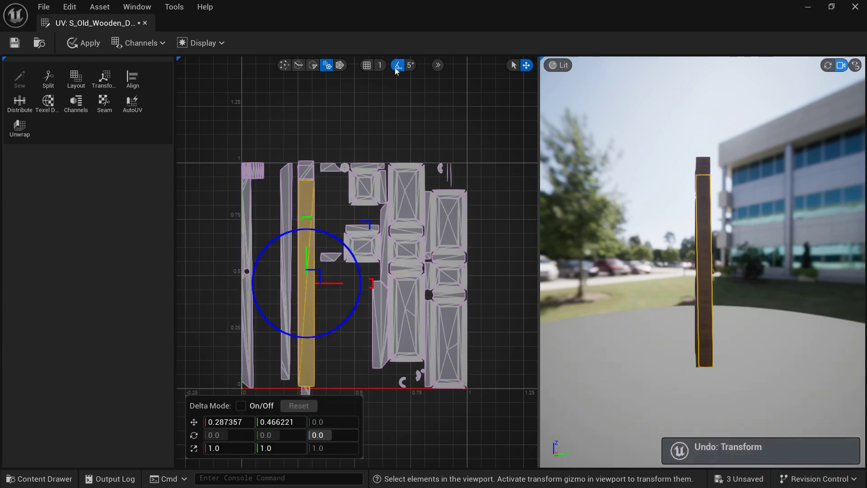
pyautogui.moveTo(336, 237); pyautogui.dragTo(251, 228)
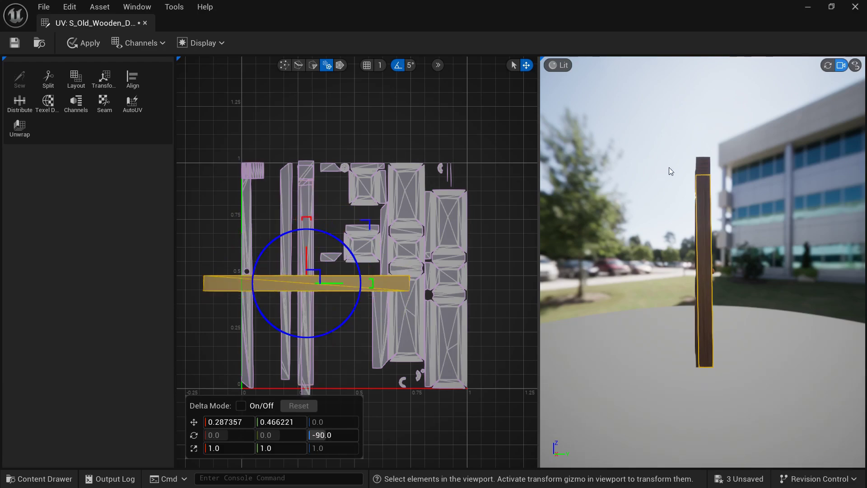
pyautogui.click(702, 166)
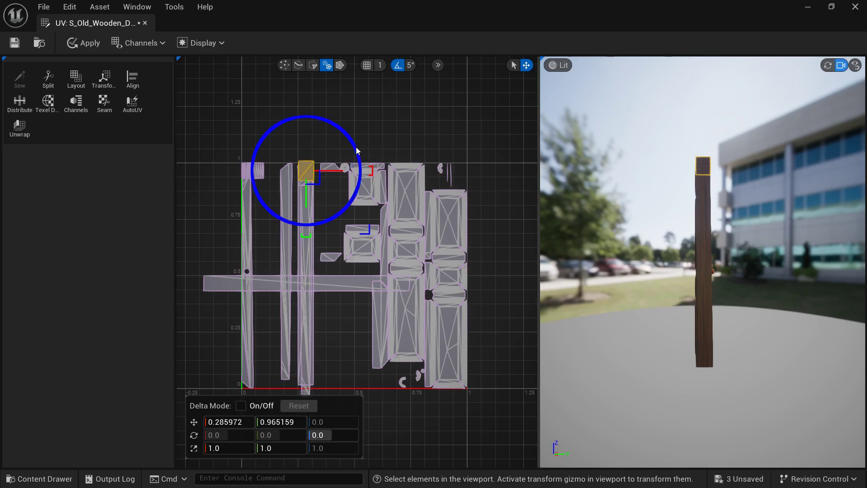
pyautogui.moveTo(358, 149); pyautogui.dragTo(278, 118)
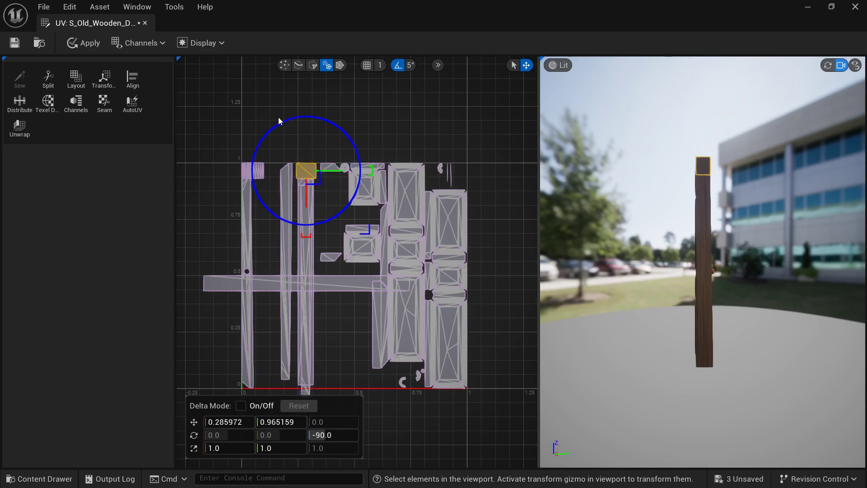
# - Select the long island of the door's opposite side and rotate it -90 degrees
pyautogui.press('d')
pyautogui.moveTo(611, 246); pyautogui.dragTo(630, 249, button='right')
pyautogui.press('w')
pyautogui.press('a')
pyautogui.press('s')
pyautogui.press('a')
pyautogui.press('s')
pyautogui.moveTo(629, 249); pyautogui.dragTo(653, 254)
pyautogui.click(653, 254)
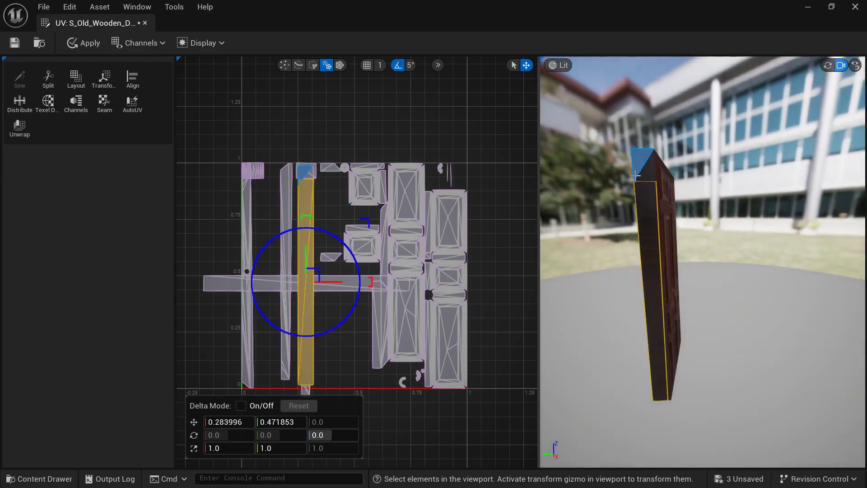
pyautogui.moveTo(344, 246); pyautogui.dragTo(238, 215)
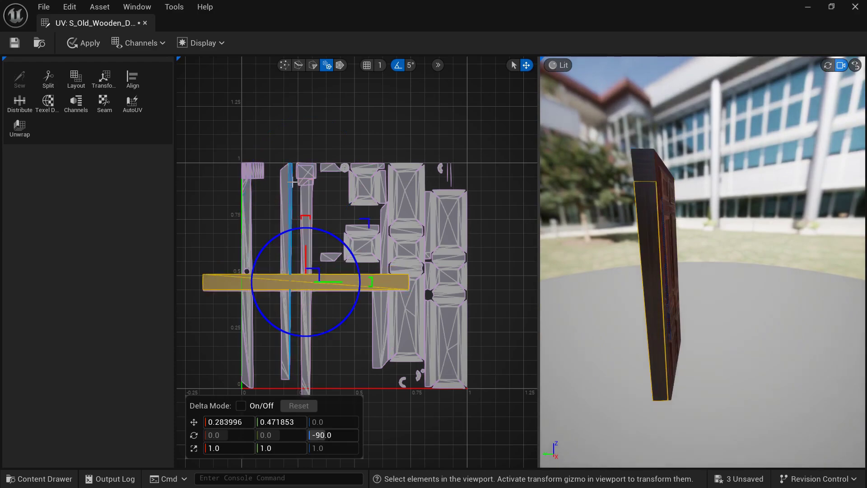
# - Rotate the opposite side's small top island -95 degrees, apply the UV changes and return to the level
pyautogui.click(645, 153)
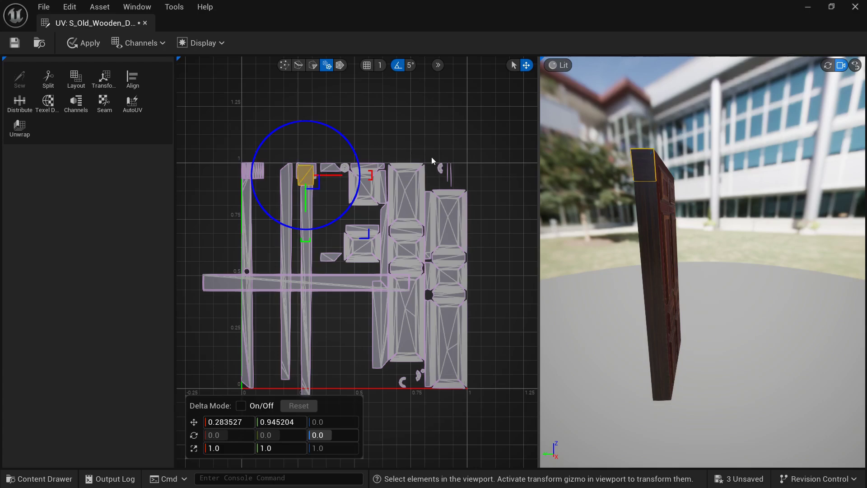
pyautogui.moveTo(351, 145); pyautogui.dragTo(290, 135)
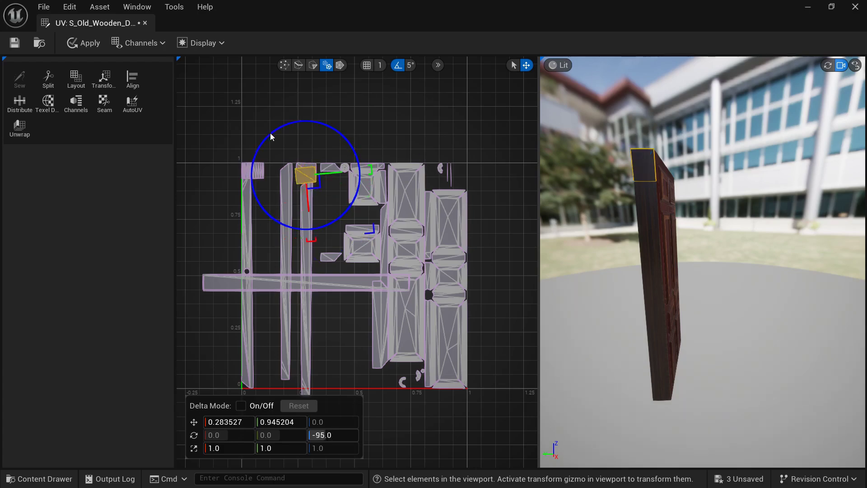
pyautogui.click(614, 326)
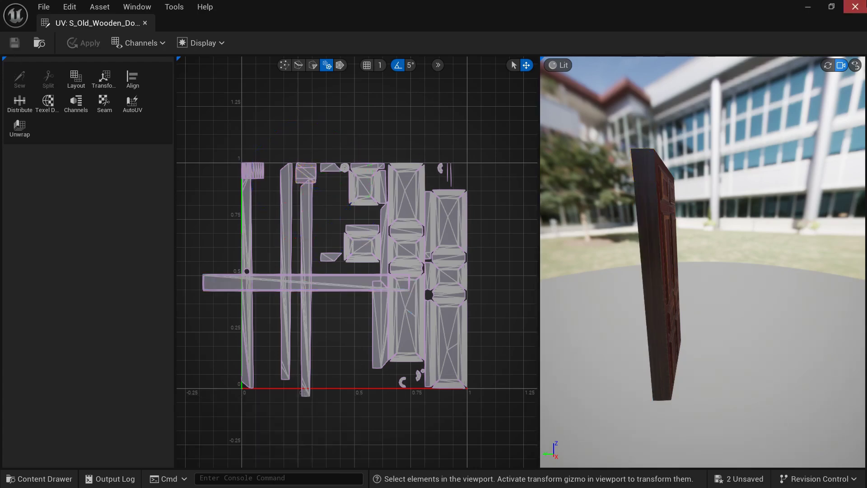
pyautogui.click(855, 7)
pyautogui.click(451, 343)
pyautogui.moveTo(452, 343); pyautogui.dragTo(486, 306, button='right')
pyautogui.press('s')
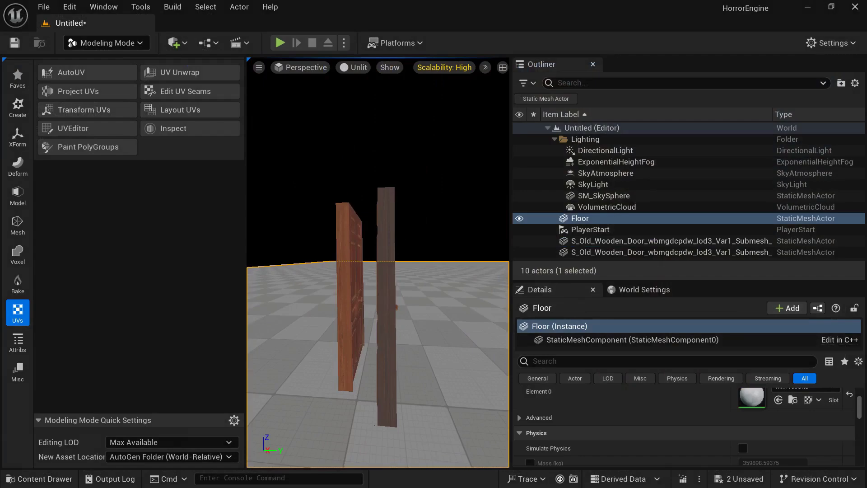